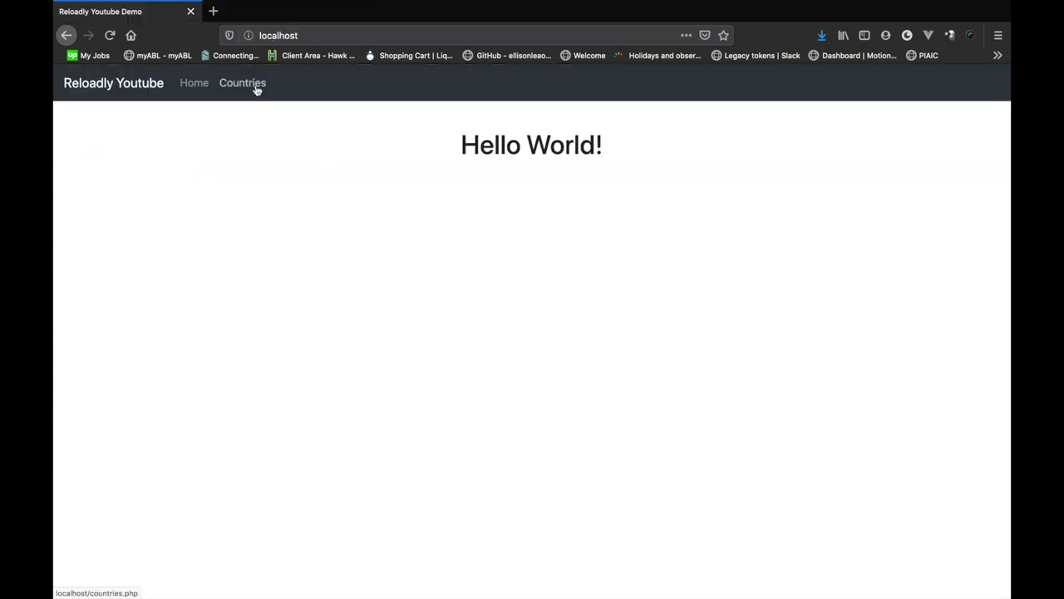
View American Samoa's details from the demo site's countries list and look up the operator for the entered Haiti phone number.
left_click(255, 86)
scroll(375, 332, "down", 5)
scroll(375, 331, "up", 5)
left_click(280, 153)
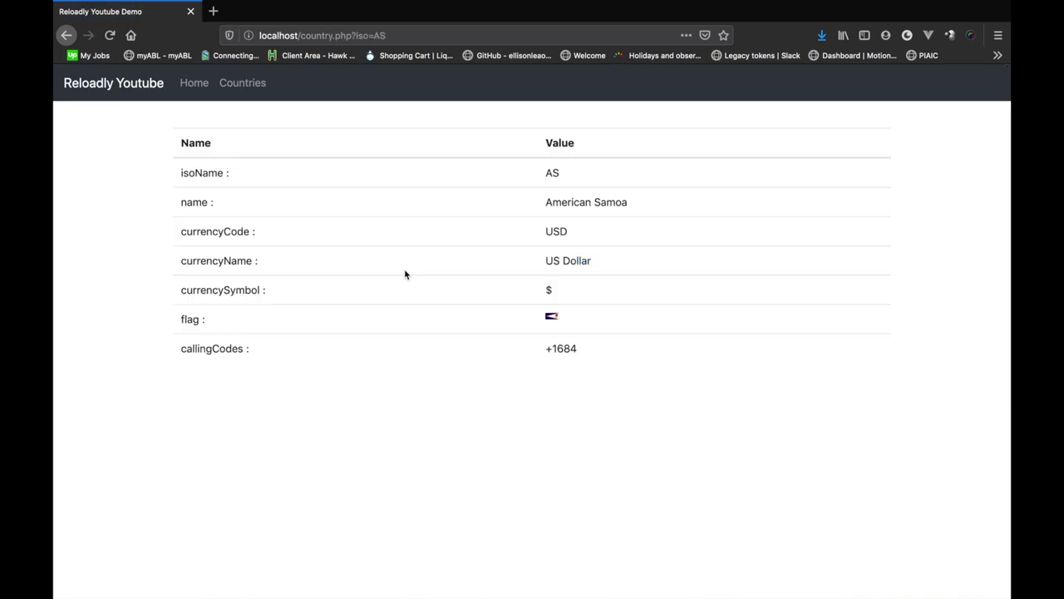
double_click(201, 173)
double_click(198, 202)
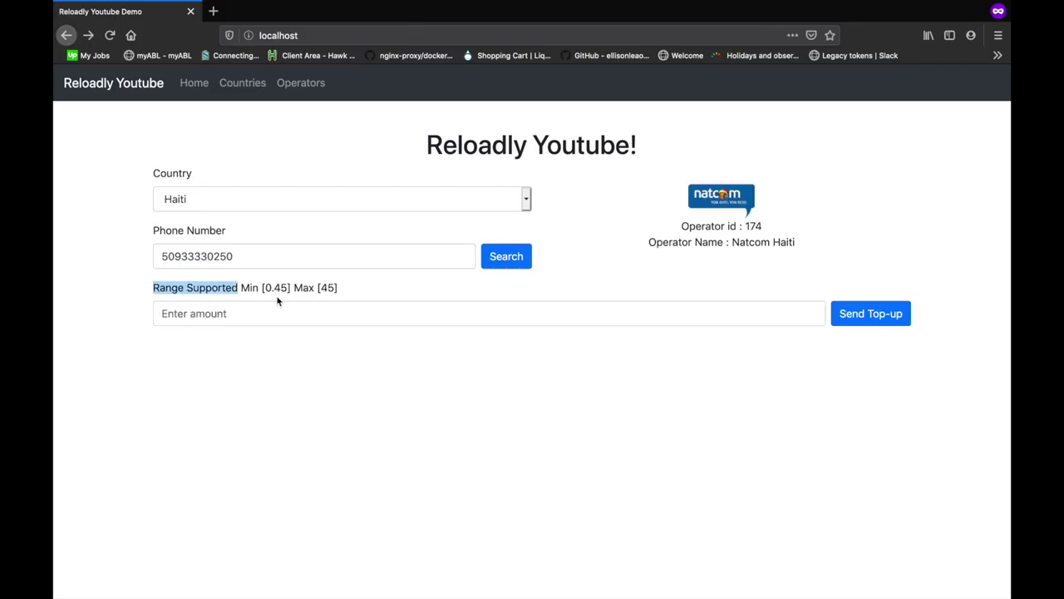
left_click(514, 265)
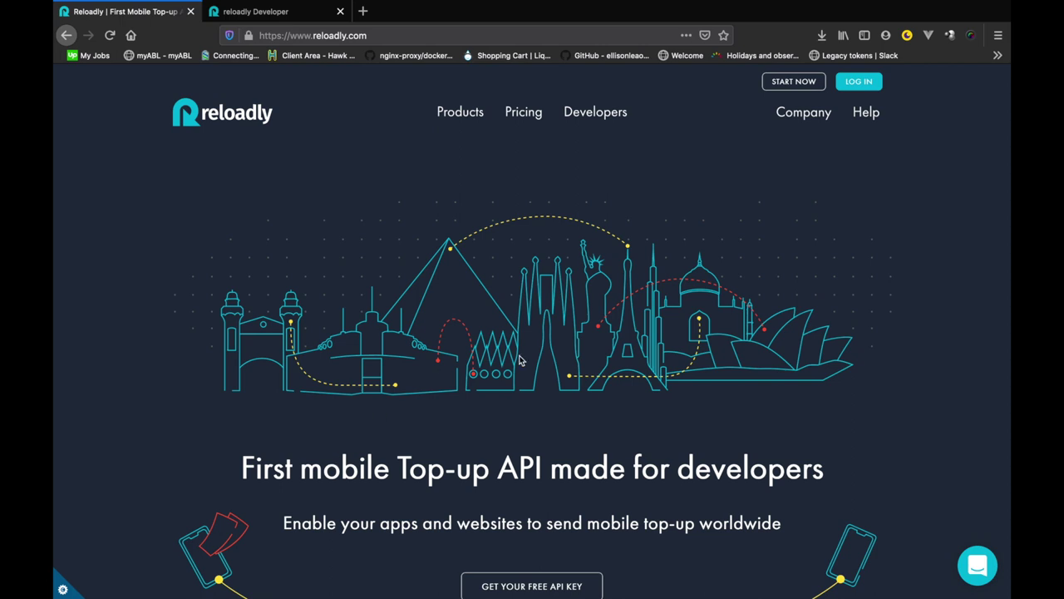
Log in to the Reloadly account with the filled-in credentials and open the Pricing page.
left_click(858, 82)
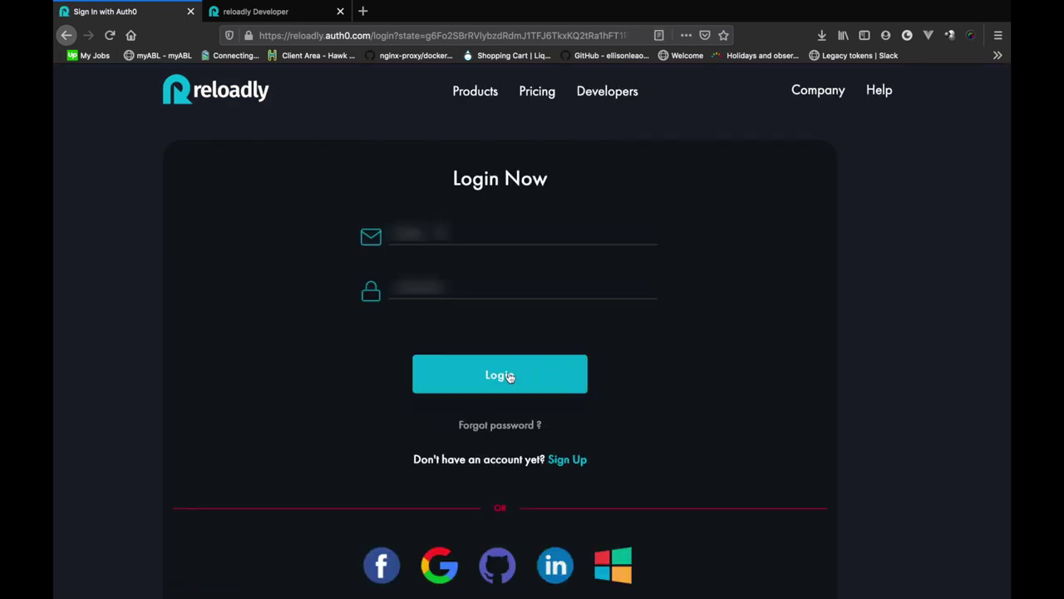
left_click(510, 376)
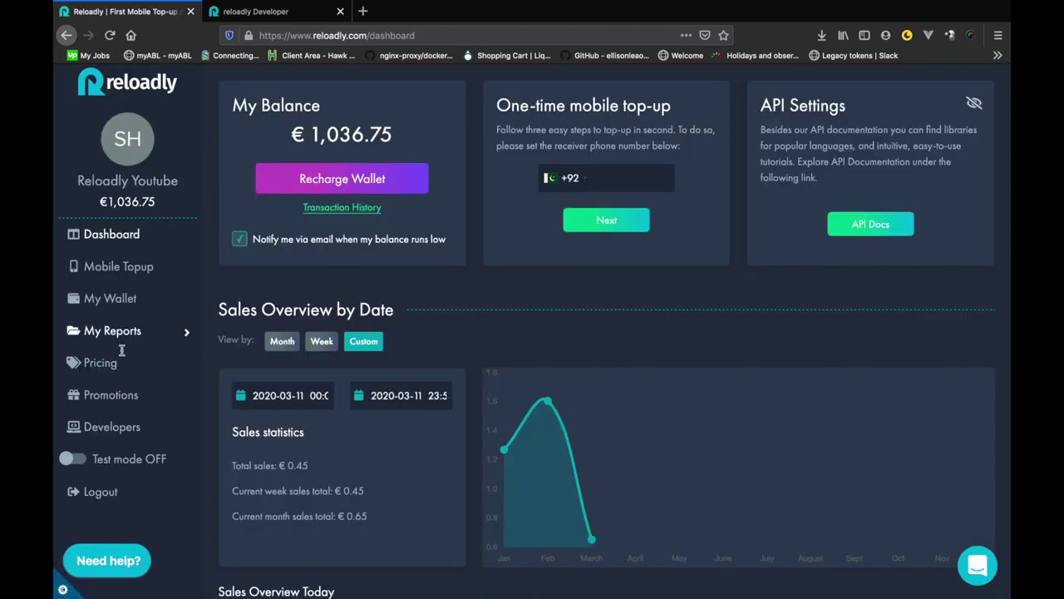
left_click(111, 363)
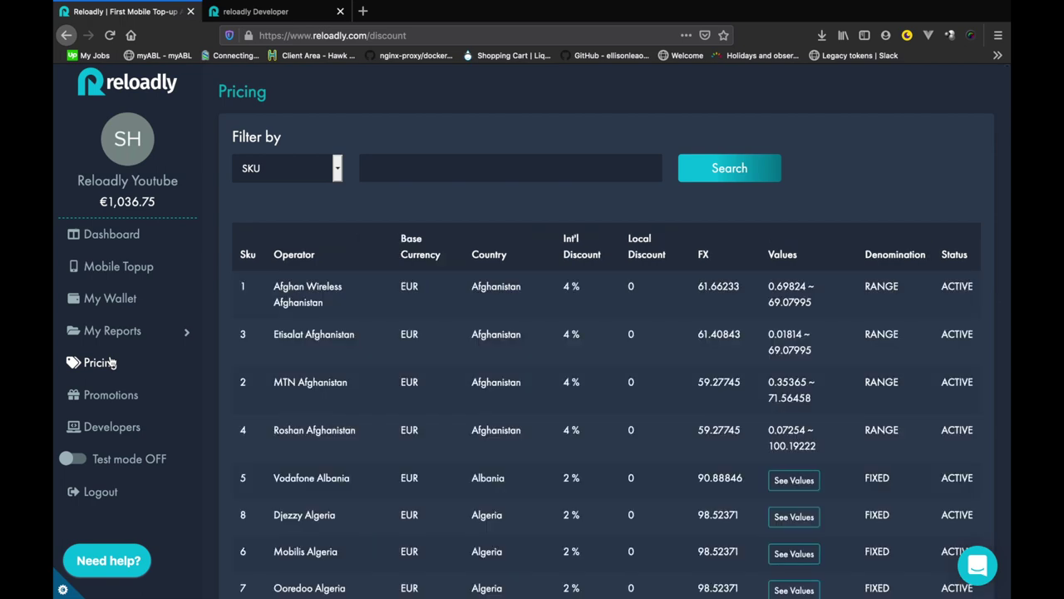
Filter the pricing list by country for United States and run the search.
left_click(344, 172)
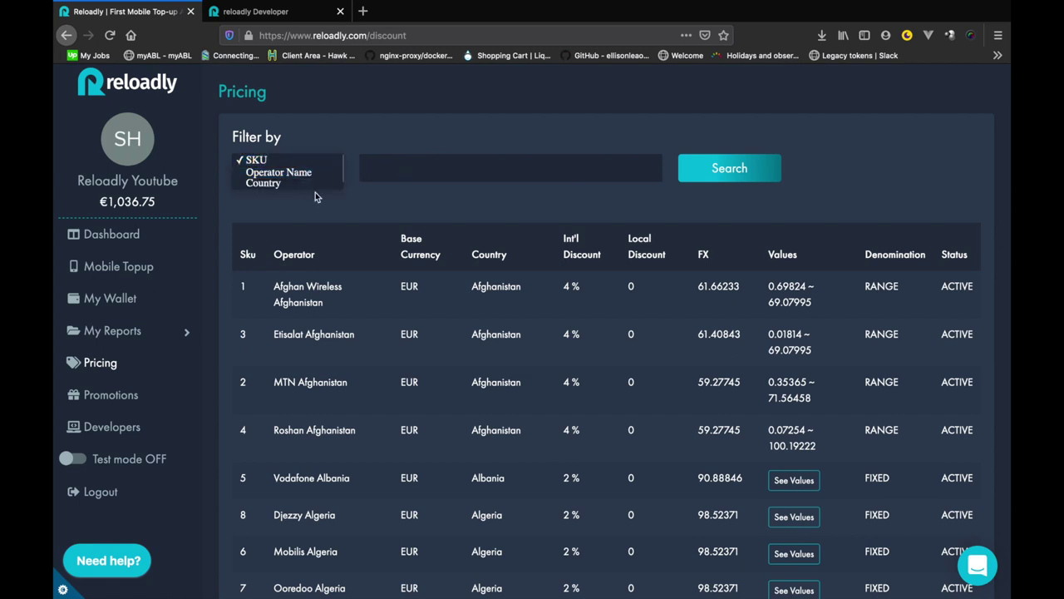
left_click(316, 194)
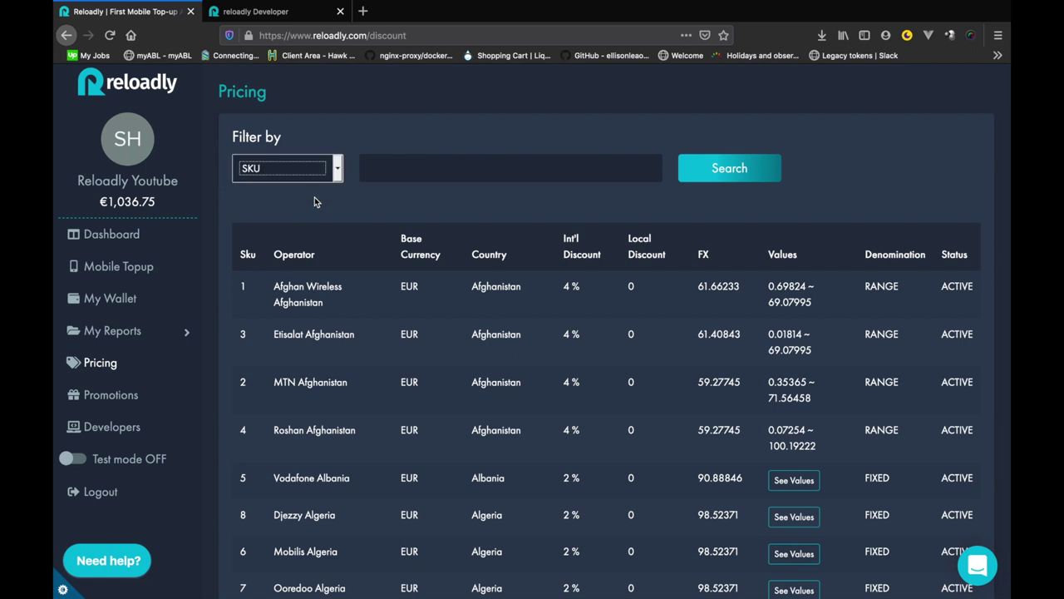
left_click(308, 169)
left_click(285, 184)
left_click(447, 171)
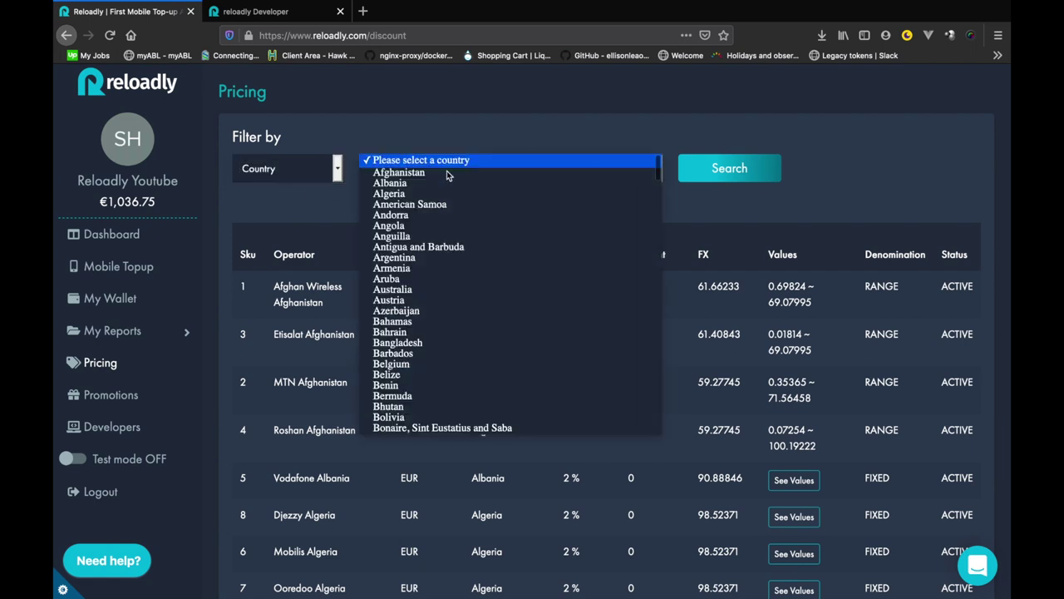
key("u")
scroll(484, 429, "down", 2)
left_click(482, 417)
left_click(748, 170)
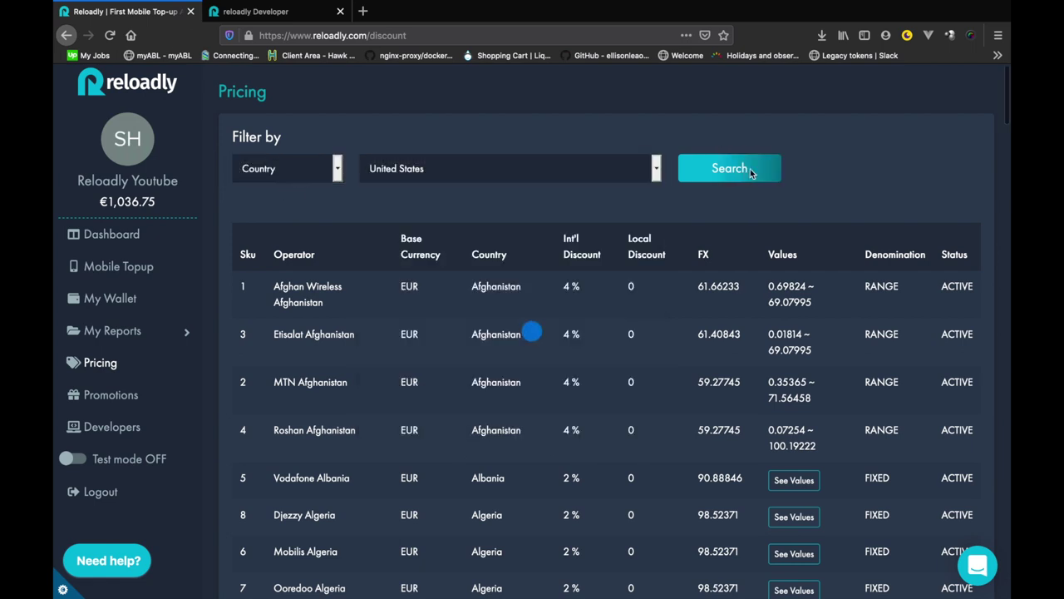
Examine the United States operator list, including the base currency and international discount columns.
scroll(604, 229, "down", 3)
scroll(603, 230, "down", 15)
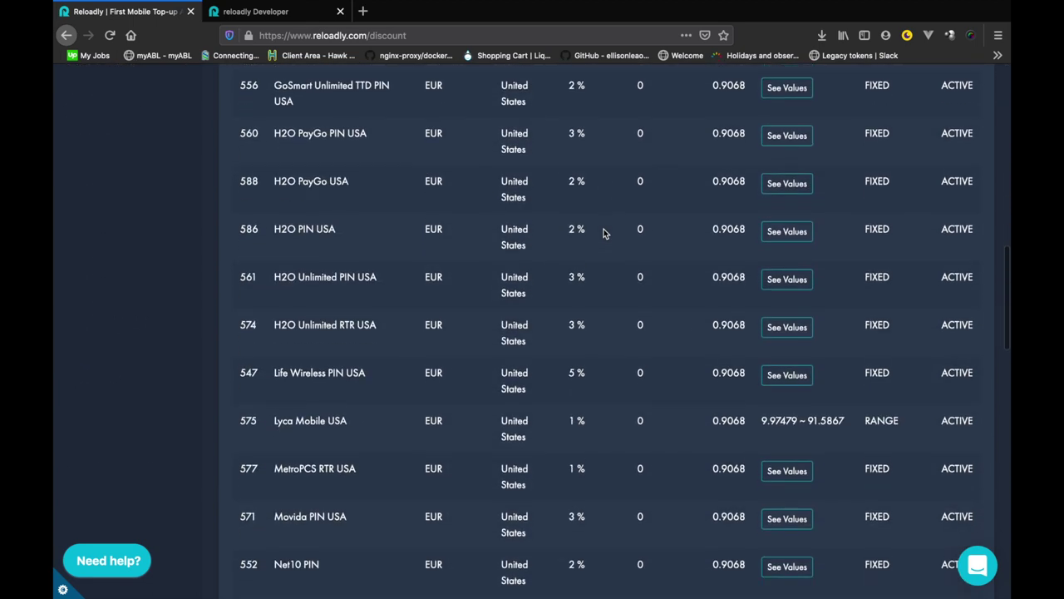
scroll(602, 248, "down", 10)
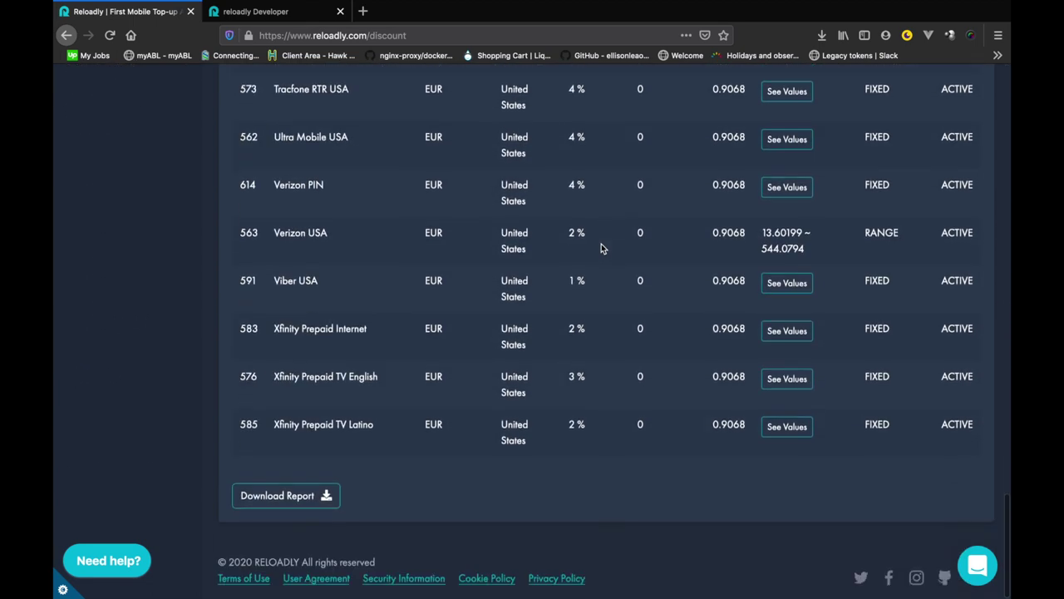
scroll(601, 243, "up", 20)
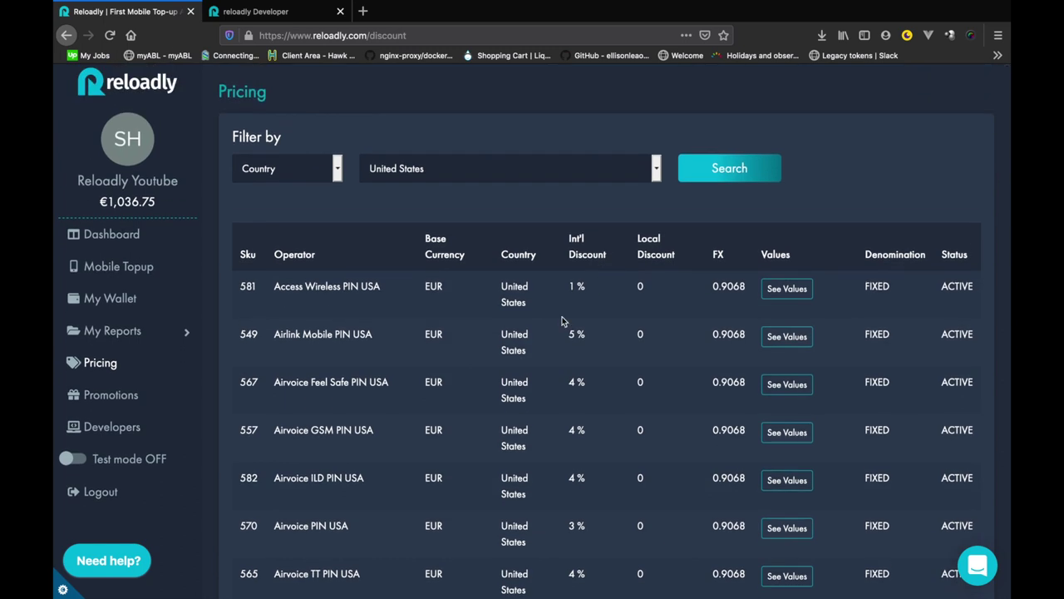
left_click_drag(423, 238, 459, 256)
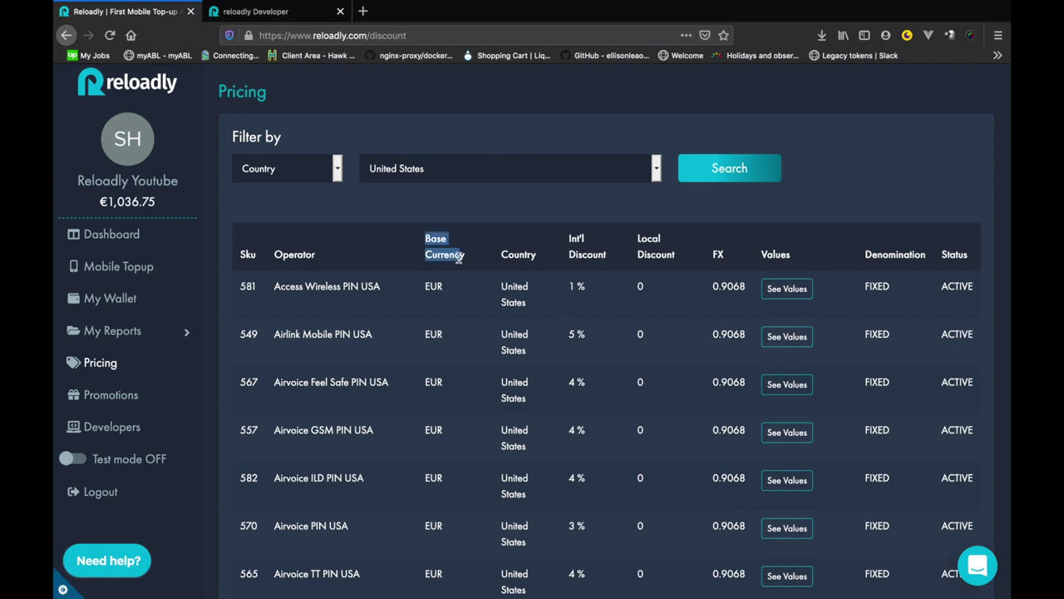
double_click(433, 285)
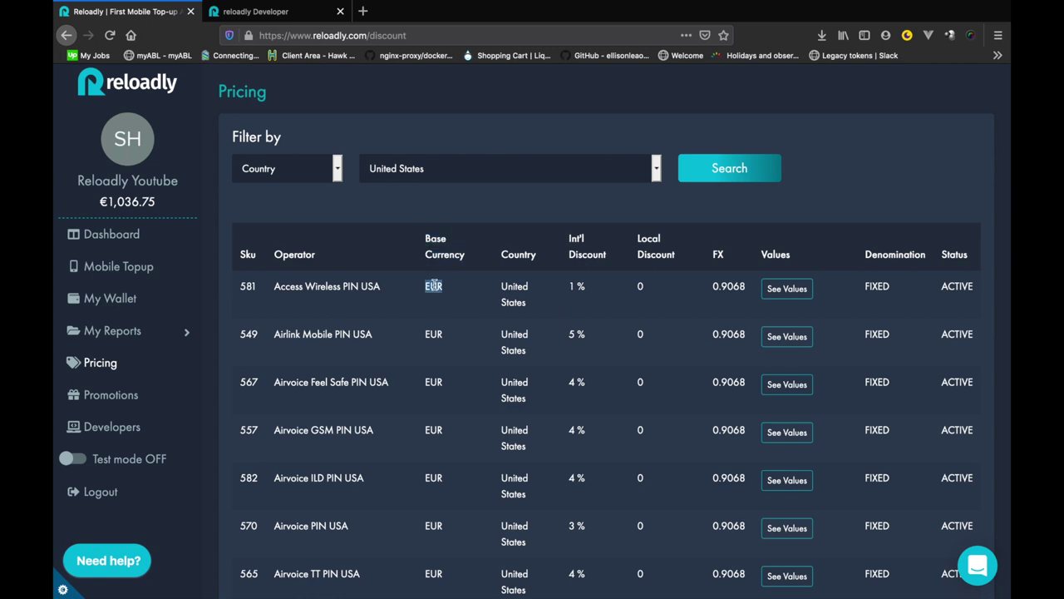
left_click_drag(557, 241, 612, 252)
left_click(573, 314)
scroll(576, 314, "down", 2)
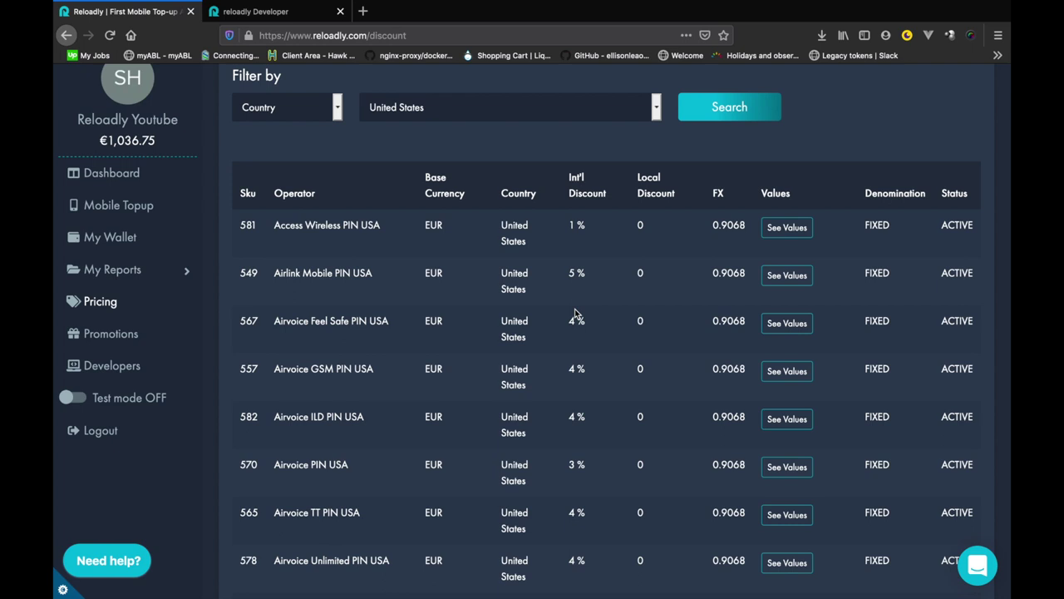
scroll(575, 315, "up", 2)
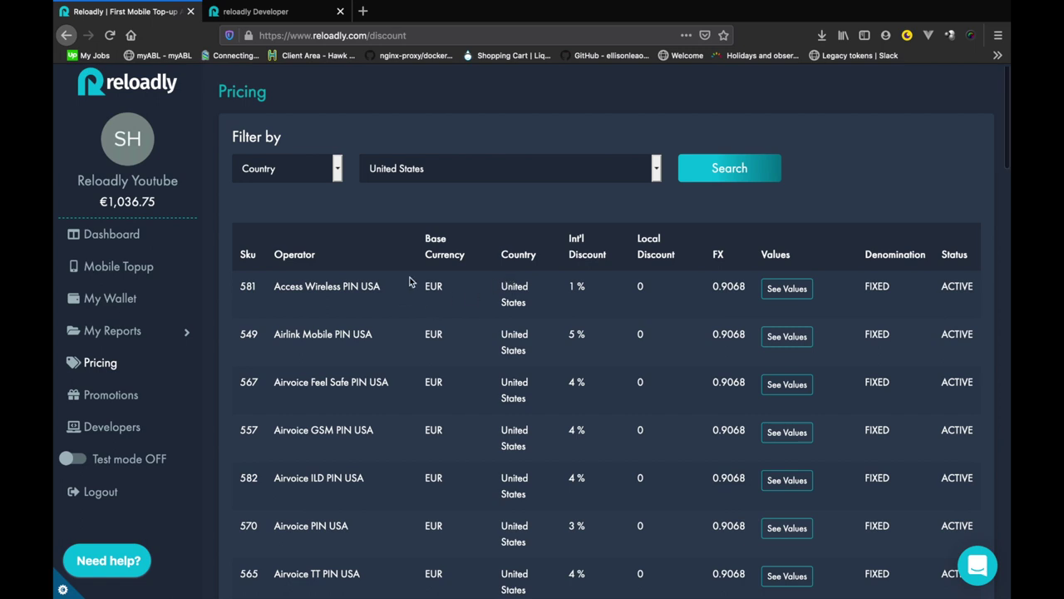
Examine the operator name, international discount and country of the Access Wireless PIN USA entry.
left_click_drag(264, 293, 399, 295)
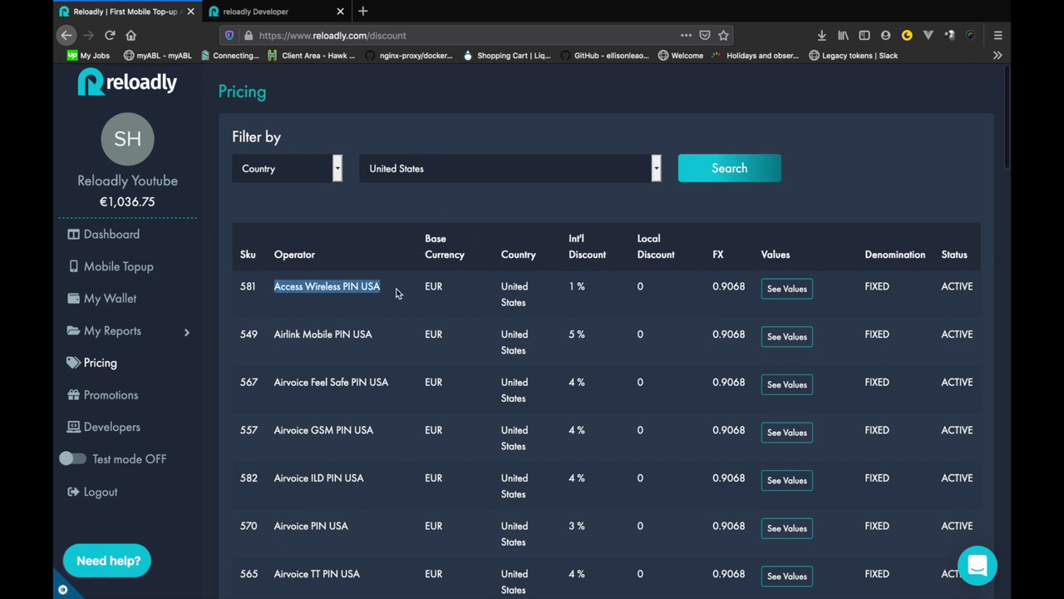
left_click_drag(565, 285, 590, 290)
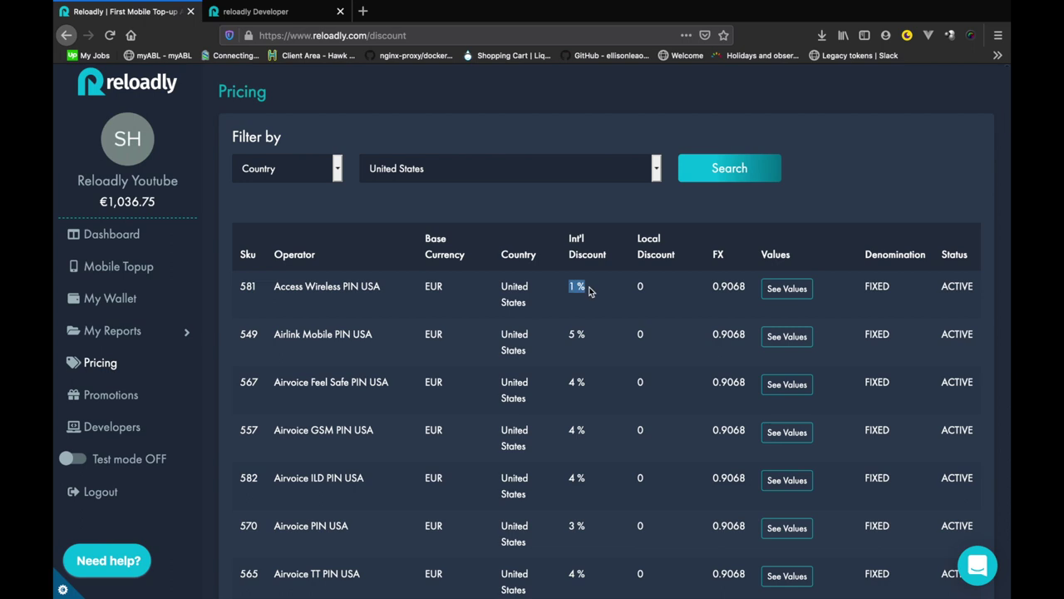
left_click(589, 290)
scroll(670, 242, "down", 1)
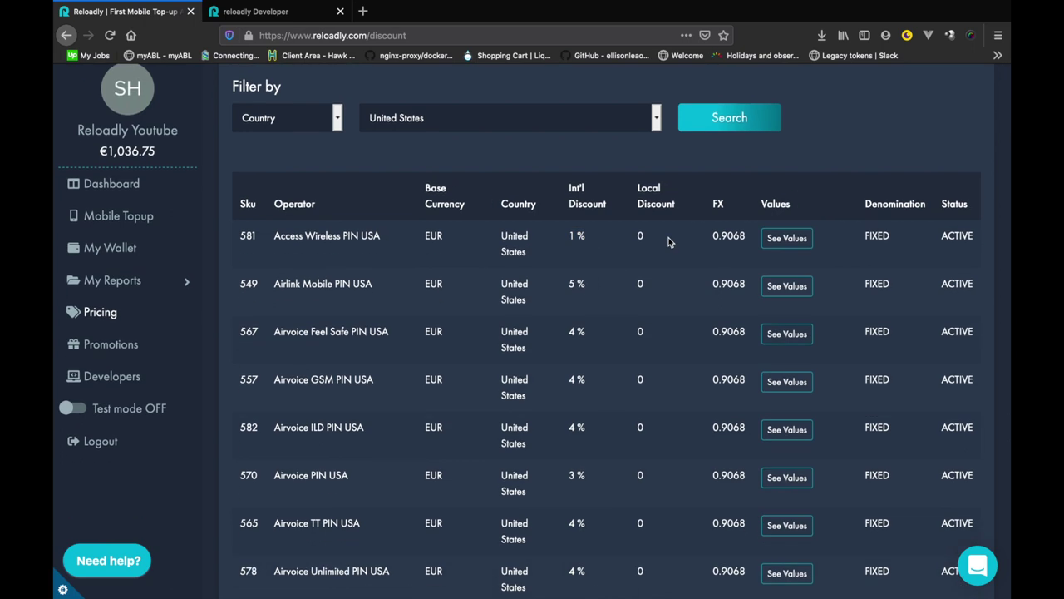
left_click_drag(500, 233, 534, 262)
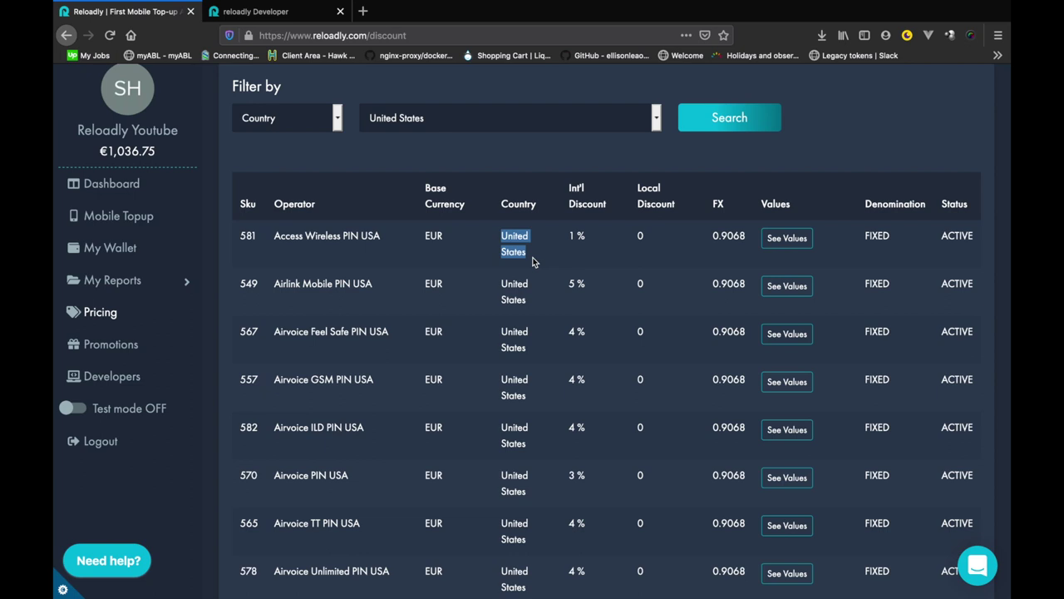
left_click(534, 262)
scroll(533, 262, "down", 2)
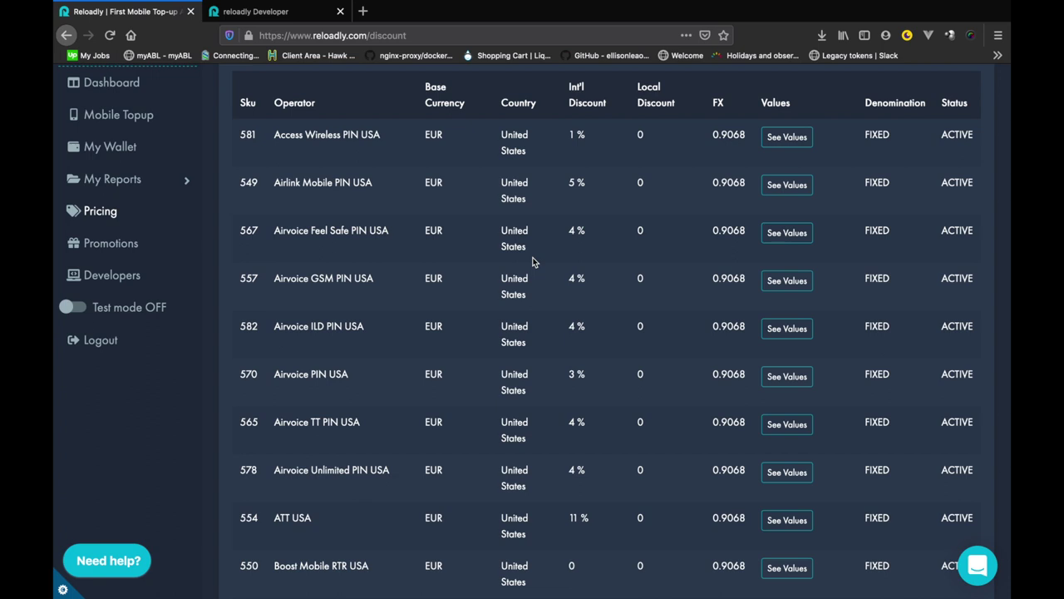
scroll(534, 262, "up", 3)
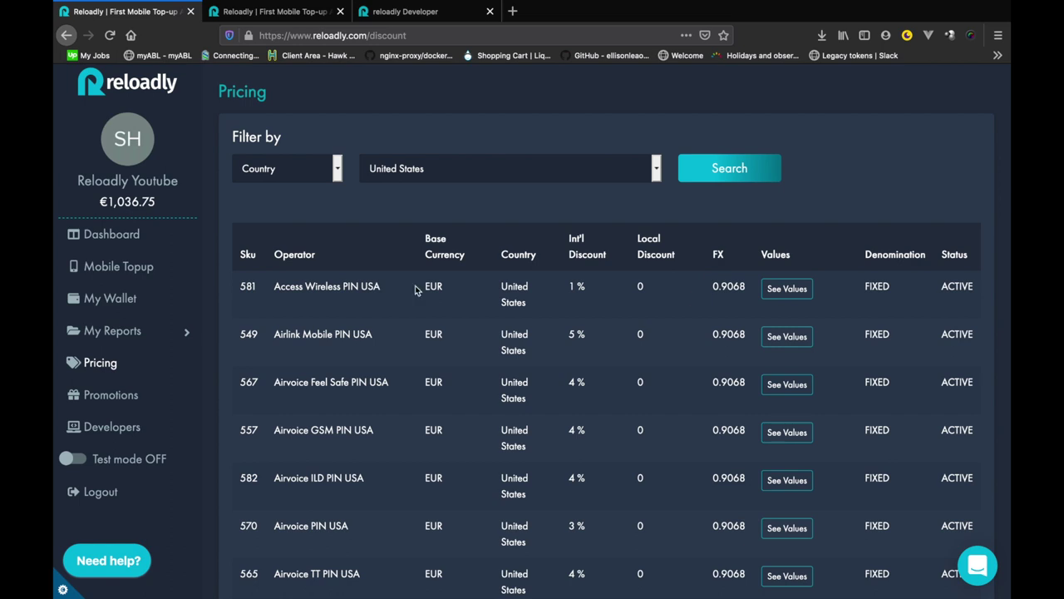
Examine the denomination and values columns for the Access Wireless PIN USA operator.
left_click_drag(416, 289, 254, 287)
left_click(277, 299)
scroll(874, 242, "down", 1)
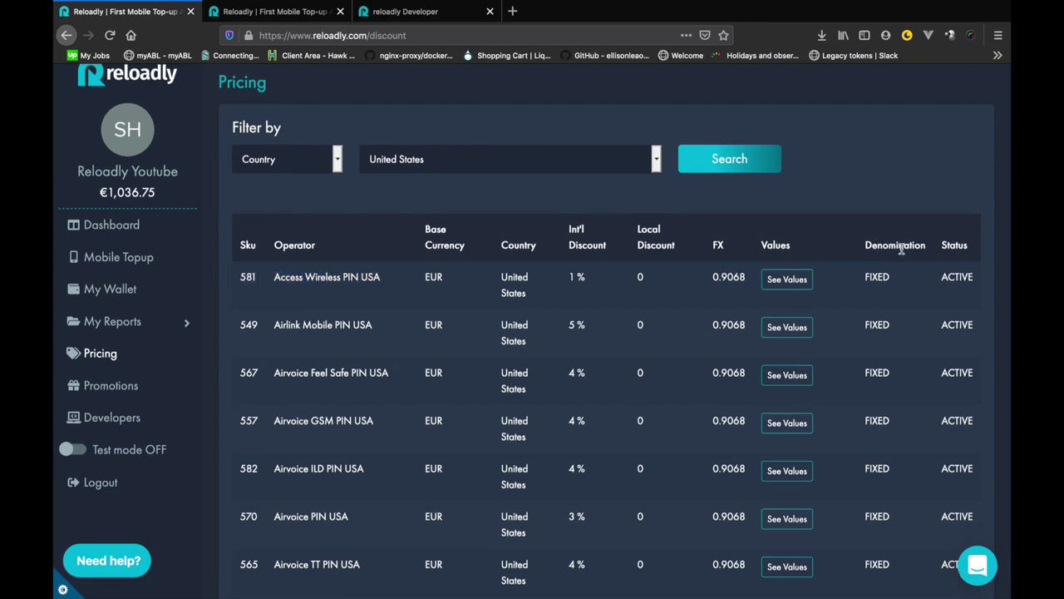
double_click(898, 246)
double_click(775, 245)
left_click(711, 287)
double_click(877, 277)
View the fixed values offered for Access Wireless PIN USA, then close them.
left_click(787, 279)
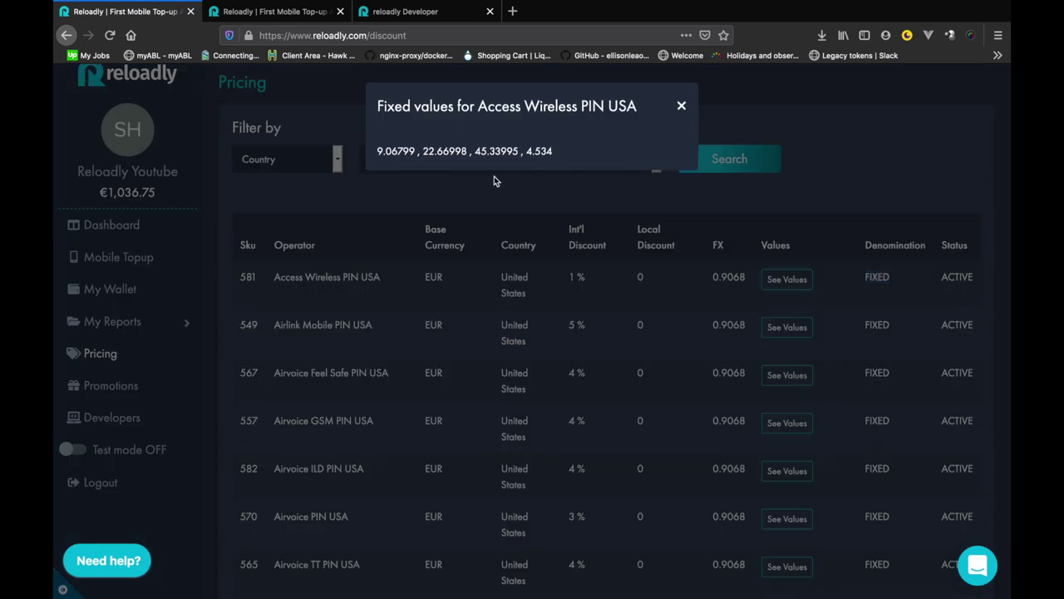
left_click_drag(376, 143, 579, 156)
left_click(395, 146)
double_click(413, 148)
left_click(516, 239)
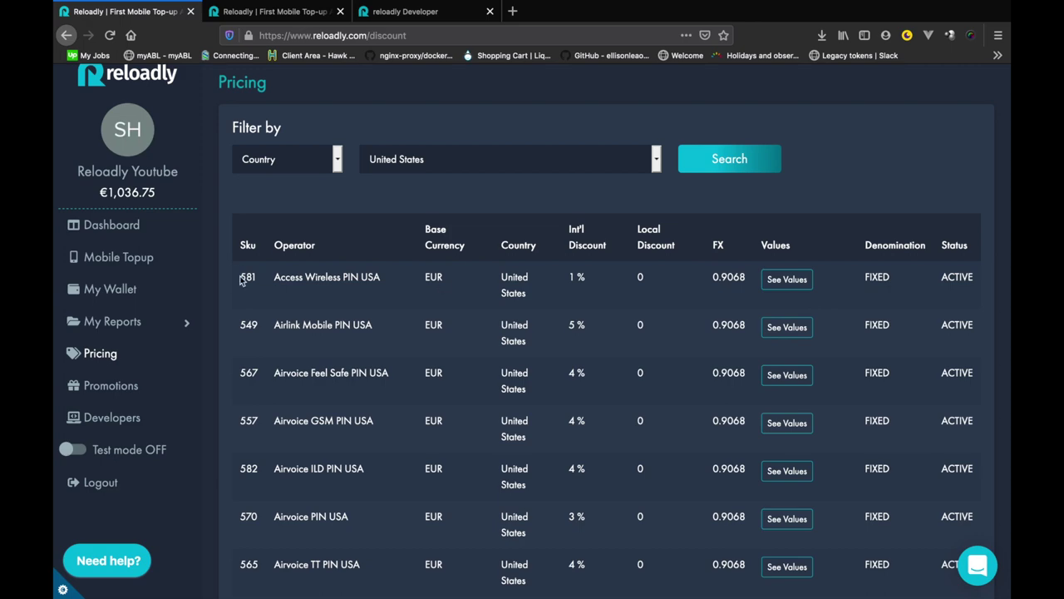
Find the Lyca Mobile USA entry and examine its denomination type and supported value range.
left_click_drag(242, 277, 388, 279)
left_click(744, 261)
scroll(707, 360, "up", 1)
scroll(706, 360, "down", 10)
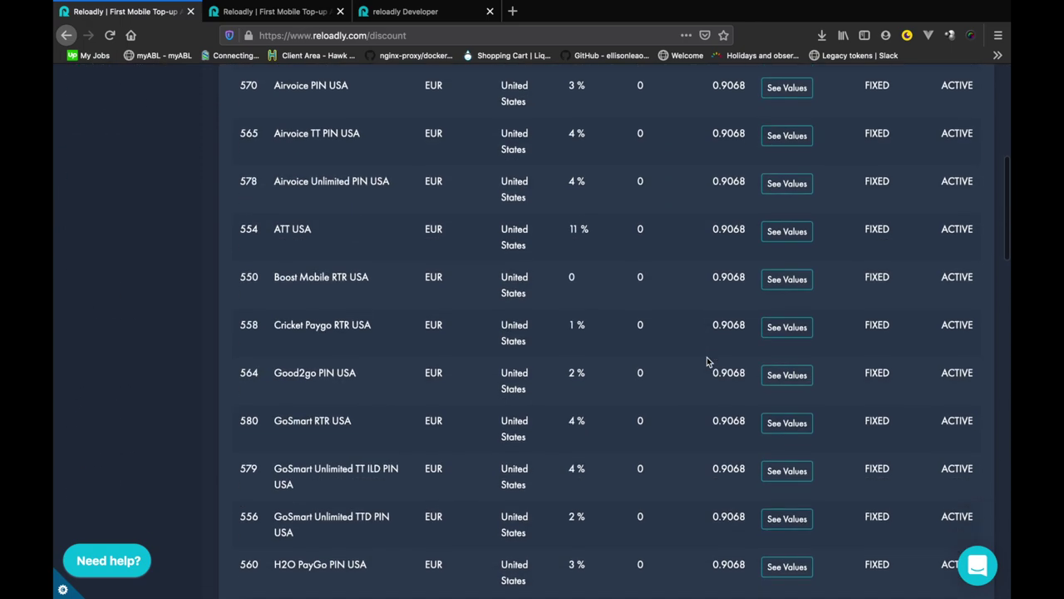
left_click_drag(865, 361, 909, 369)
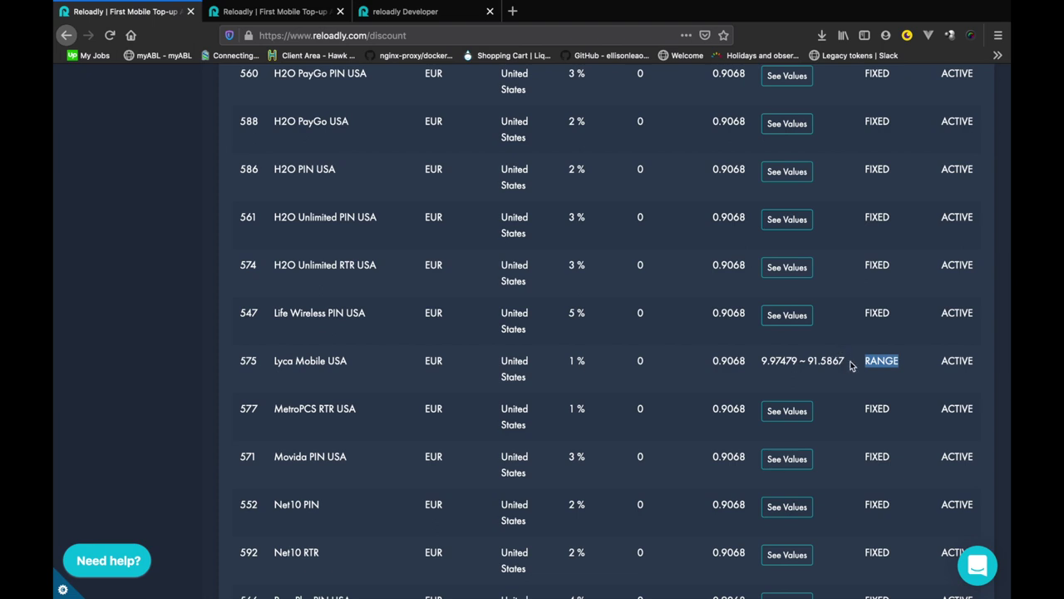
left_click_drag(849, 361, 764, 360)
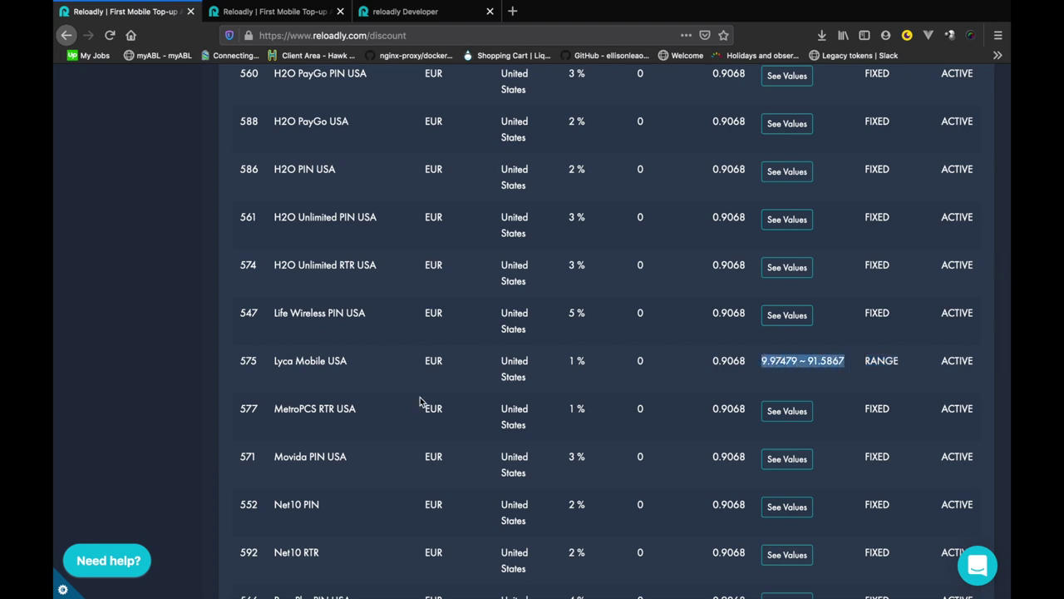
scroll(420, 397, "up", 10)
Review the operators/commissions endpoint in the developer documentation for Discounts and open Discounts by operator id.
left_click(444, 10)
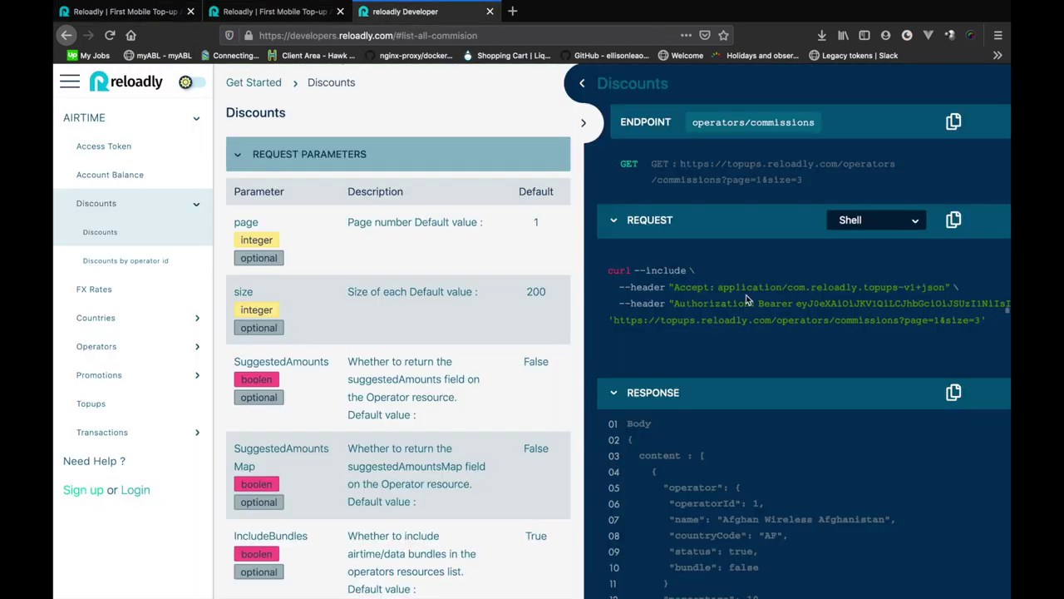
left_click_drag(691, 123, 815, 120)
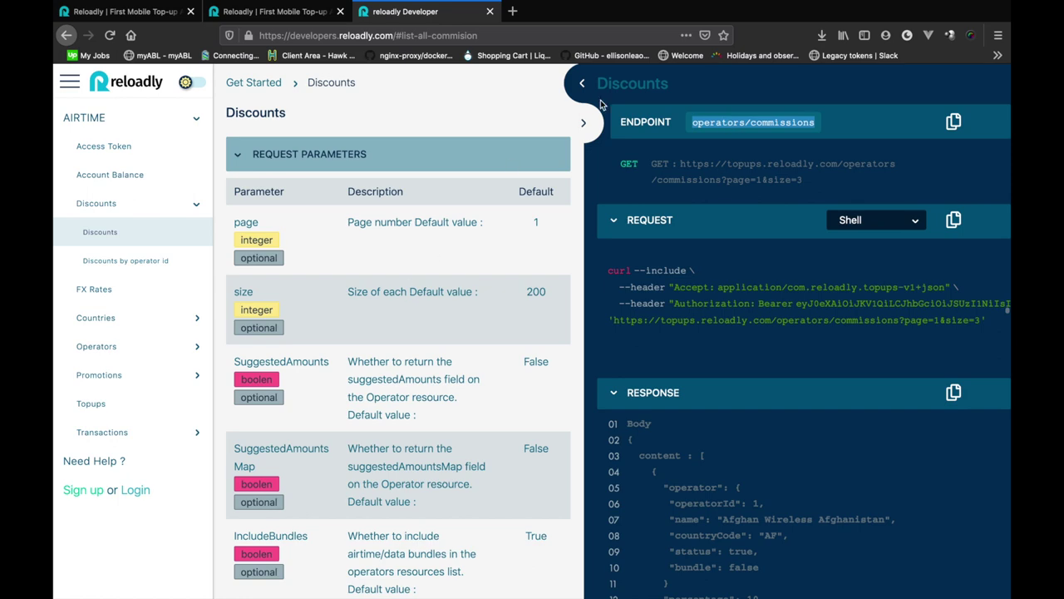
scroll(280, 302, "down", 2)
scroll(280, 302, "up", 3)
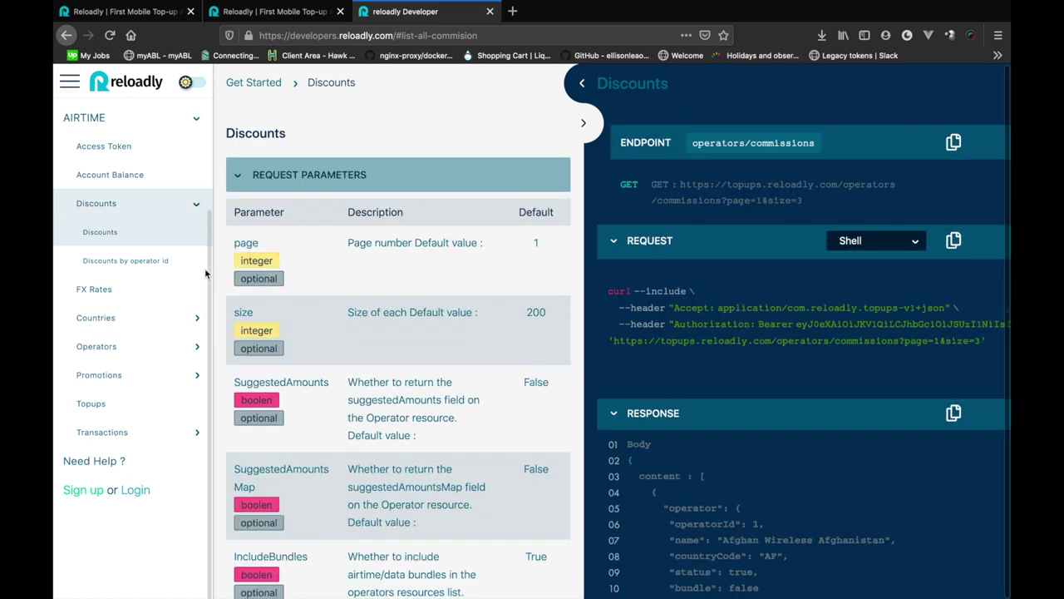
left_click(136, 259)
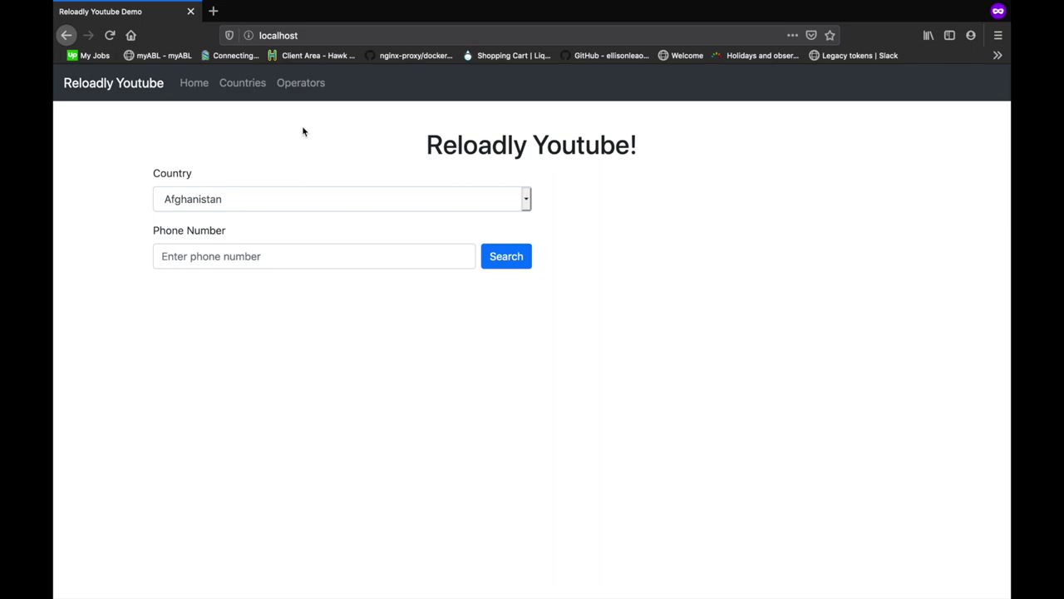
In PhpStorm, close index.php and duplicate operators.php in the same directory as discounts.php.
key("super+Tab")
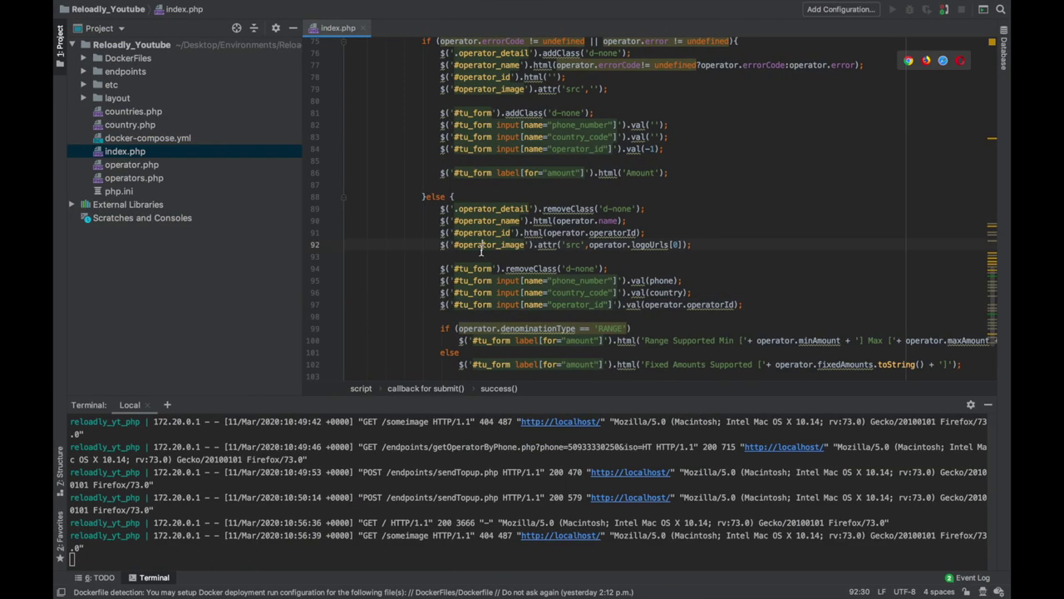
scroll(480, 247, "up", 5)
left_click(363, 28)
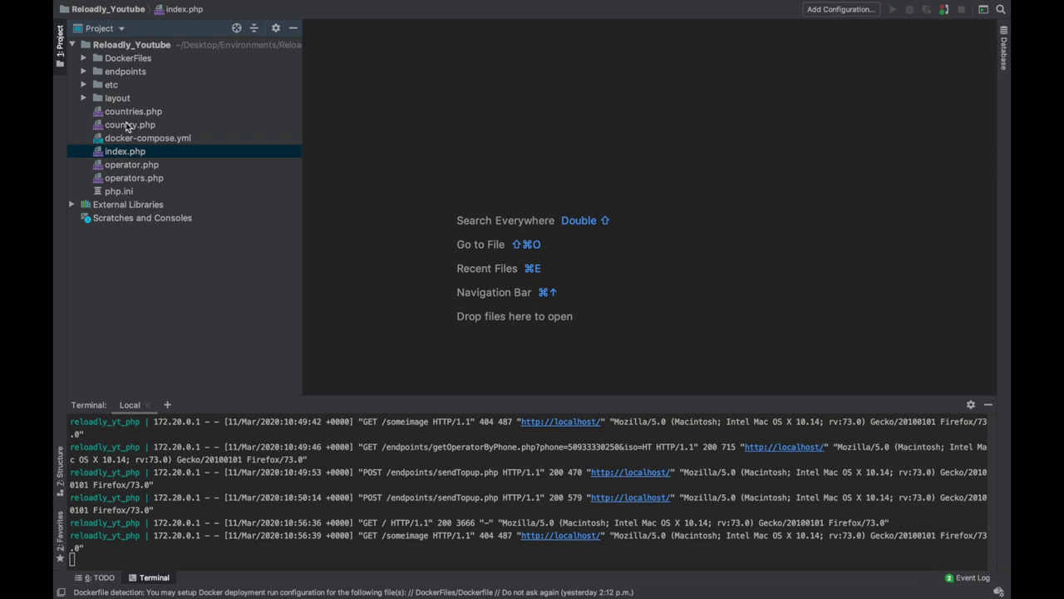
right_click(135, 179)
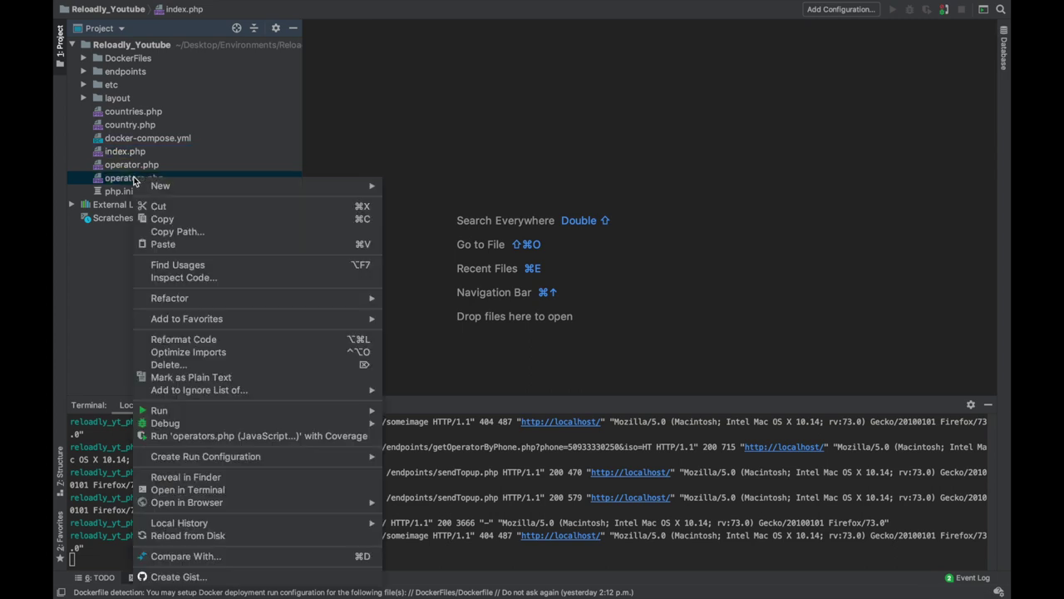
mouse_move(192, 298)
left_click(420, 333)
type("d")
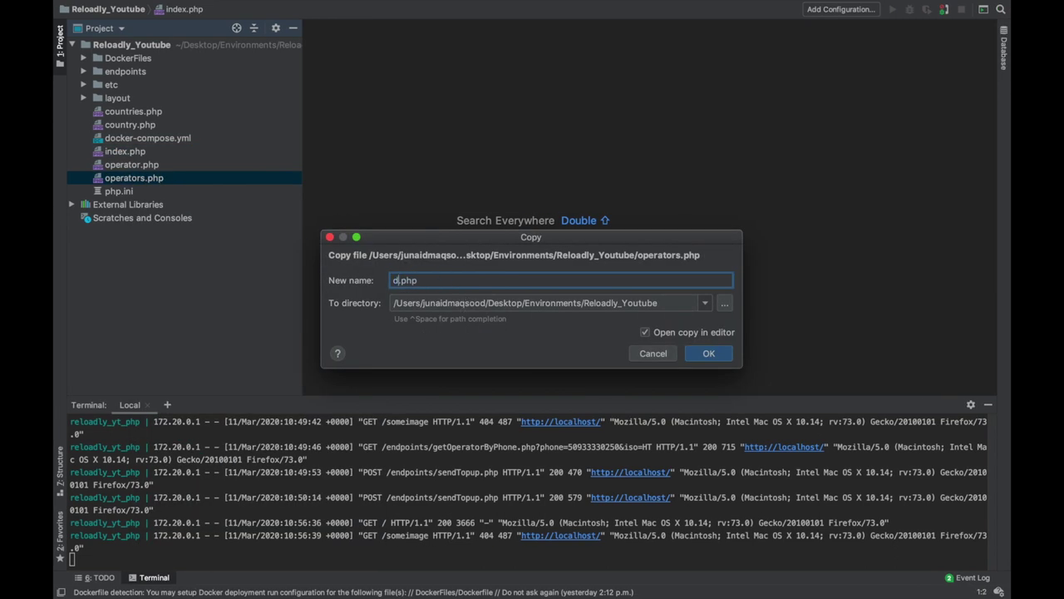
type("iscounts")
key("Return")
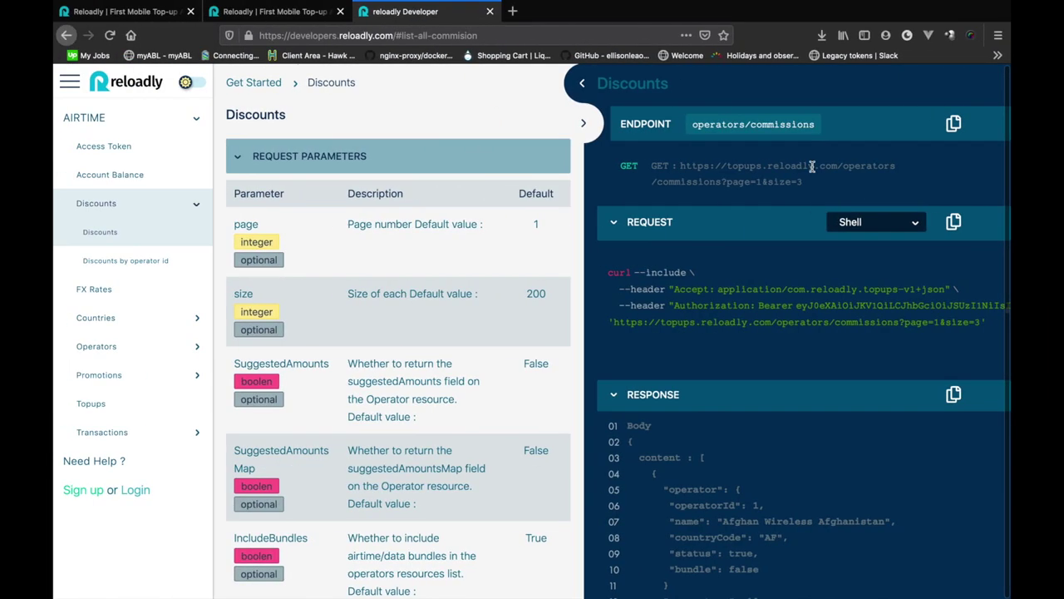
Copy the commissions path from the Discounts documentation and insert it into the discounts.php request URL after operators.
left_click_drag(843, 165, 720, 181)
key("ctrl+Right")
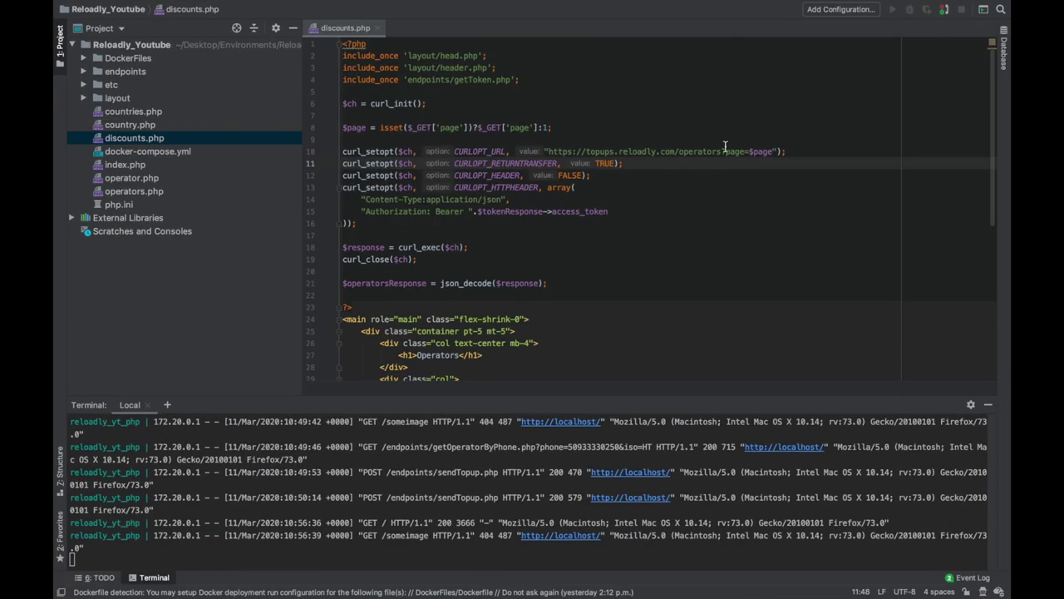
left_click(696, 151)
type("/commissions")
Rename the decoded response variable to $discountsResponse in discounts.php and use it in the foreach loop.
scroll(681, 225, "down", 5)
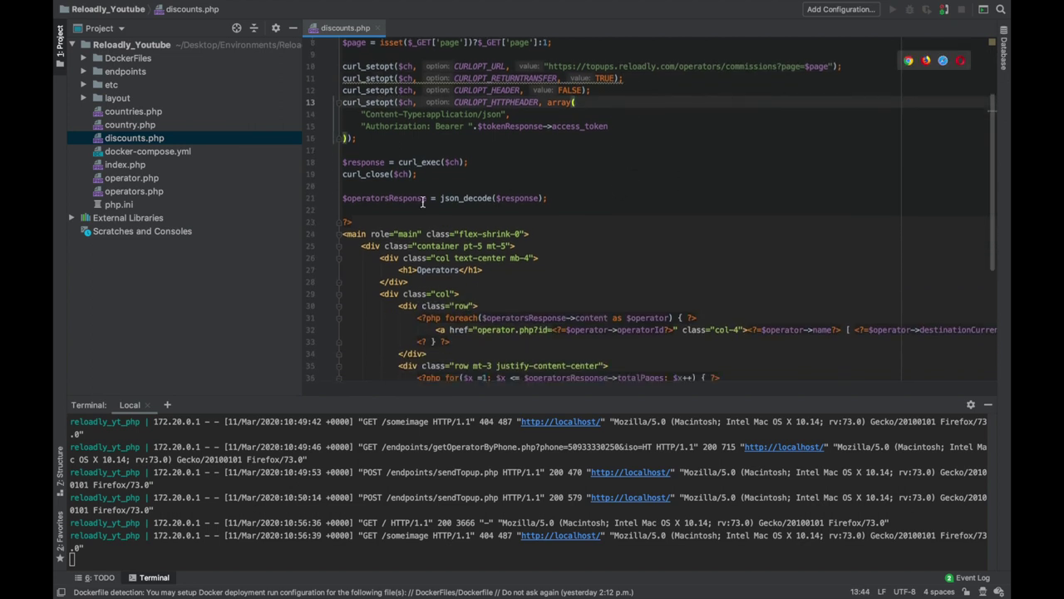
left_click(387, 198)
key("BackSpace")
key("BackSpace")
key("BackSpace")
key("BackSpace")
key("BackSpace")
key("BackSpace")
key("BackSpace")
key("BackSpace")
key("BackSpace")
type("disc")
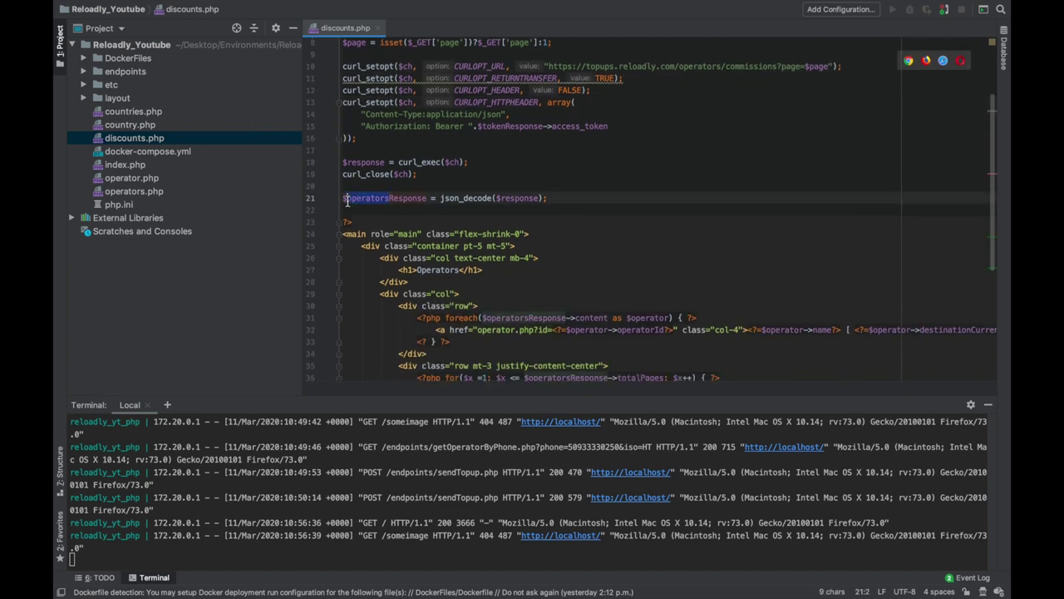
type("ounts")
scroll(649, 207, "down", 2)
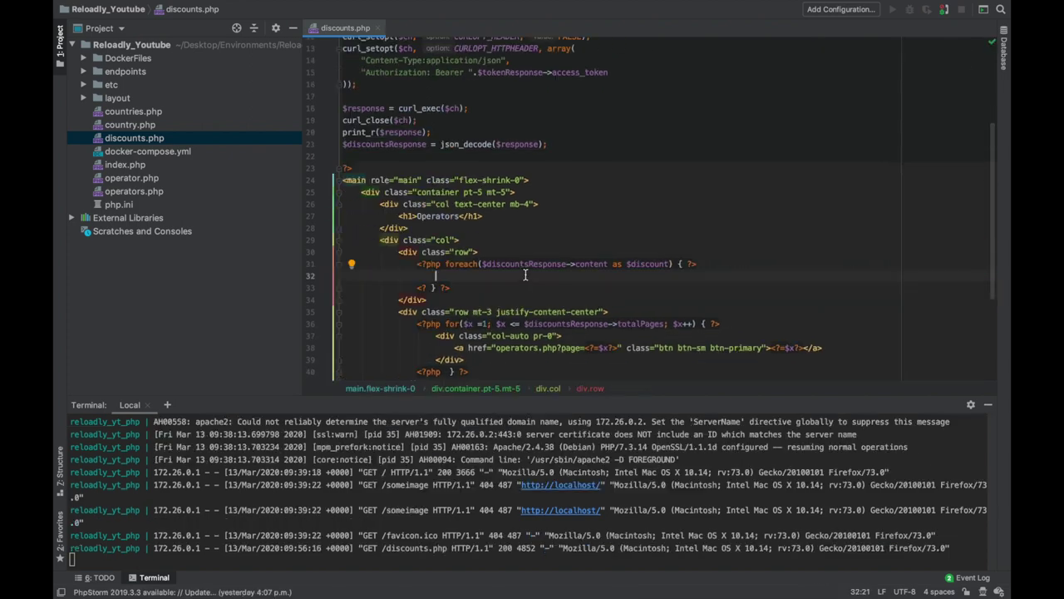
Examine the operator object and percentage field in the sample response of the Discounts documentation.
key("super+Tab")
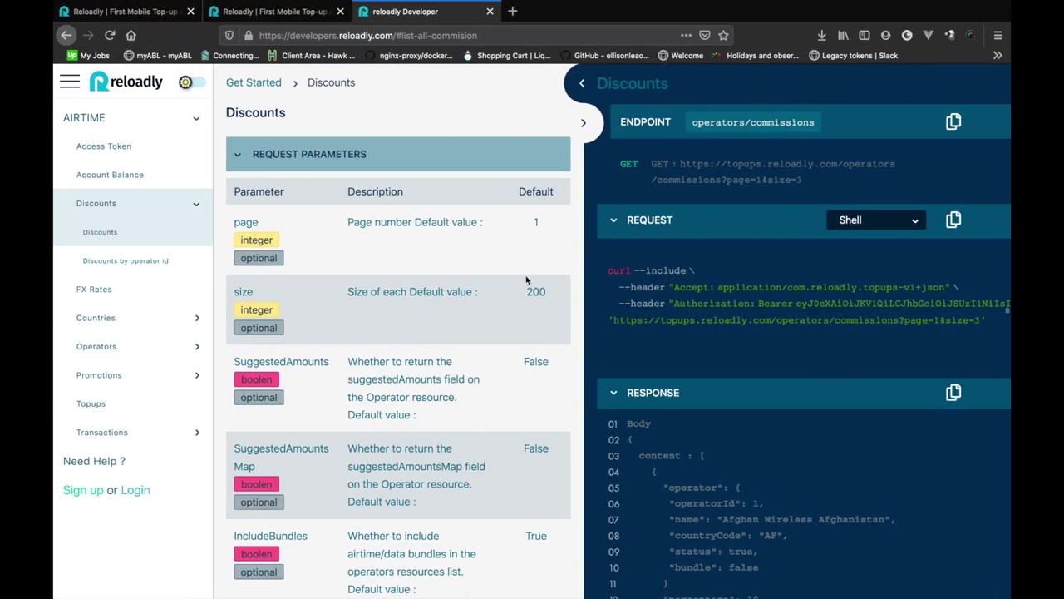
scroll(526, 280, "down", 5)
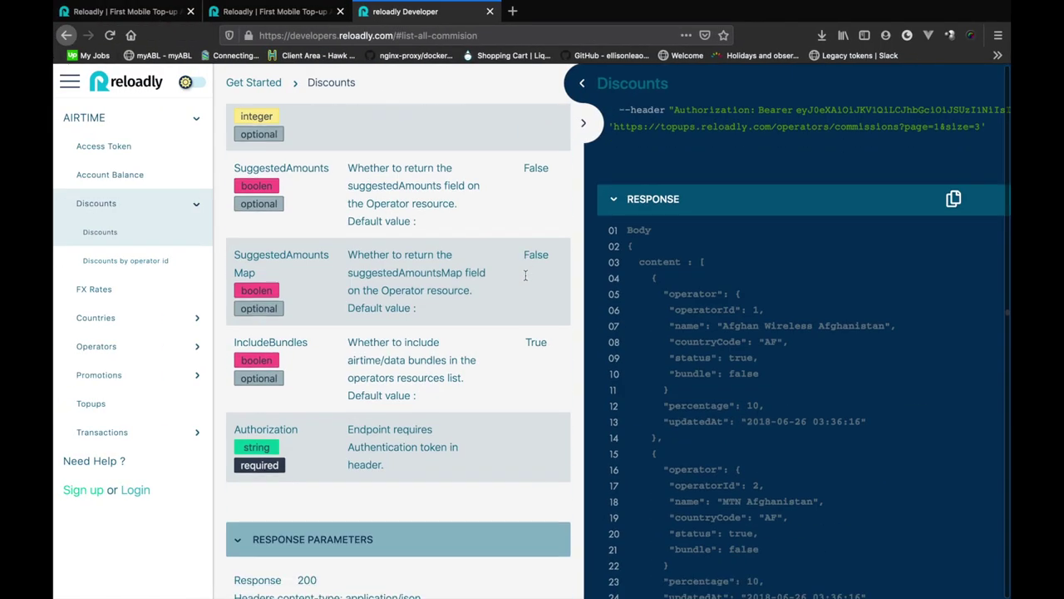
left_click_drag(665, 265, 706, 349)
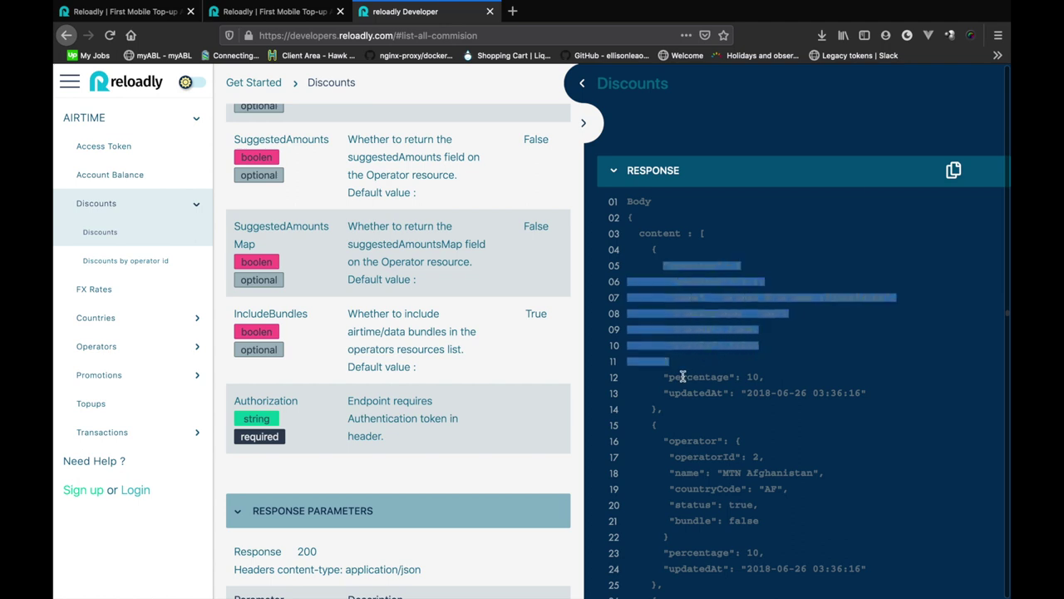
double_click(683, 377)
left_click(714, 379)
scroll(692, 301, "down", 2)
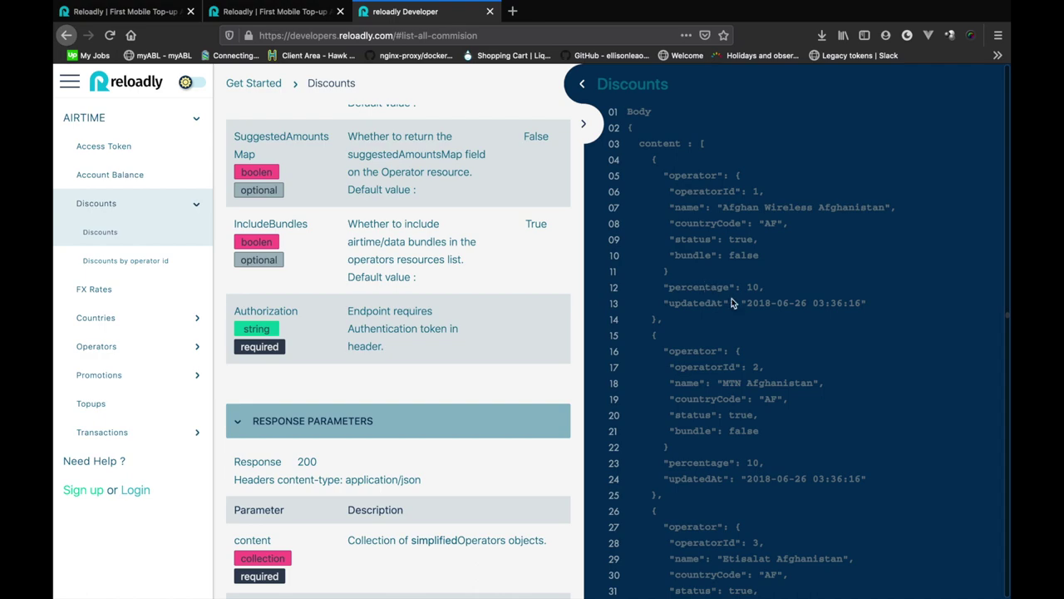
Replace the operator link inside the discounts foreach loop with a col div that outputs $discount->operator->name.
key("super+Tab")
left_click(623, 266)
type("<d")
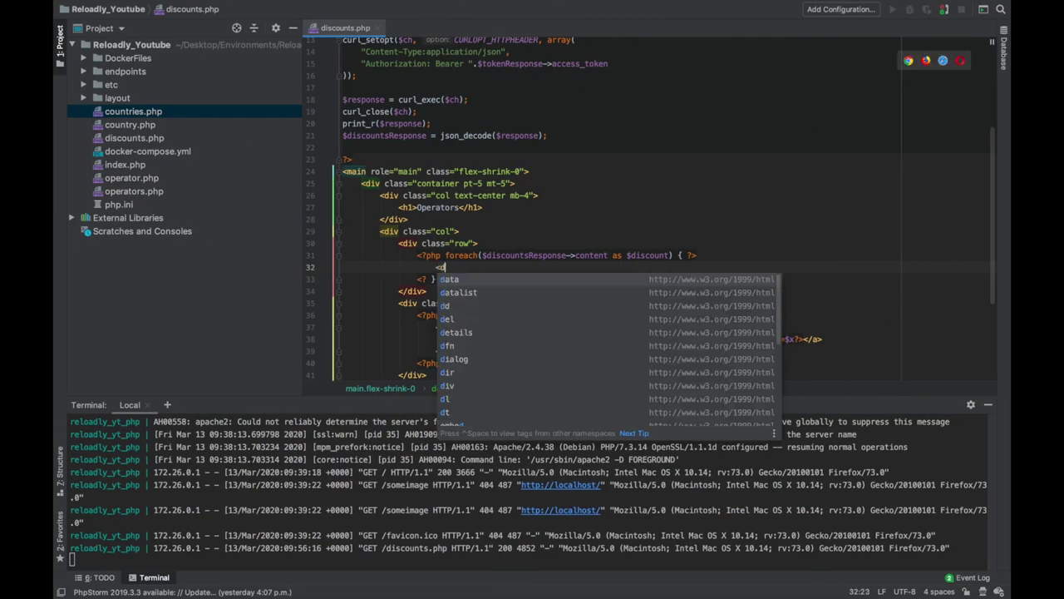
type("iv class=\"col\"><?=$discount->oper")
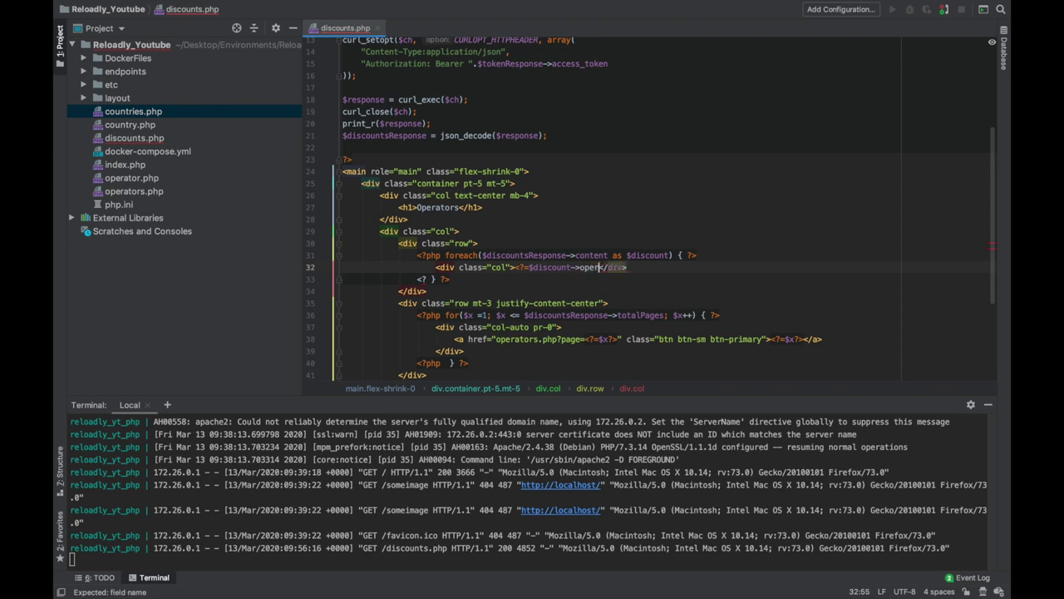
type("ator->name?>")
Duplicate the operator name div and make the copy output $discount->percentage.
key("super+d")
left_click_drag(645, 279, 580, 280)
type("p")
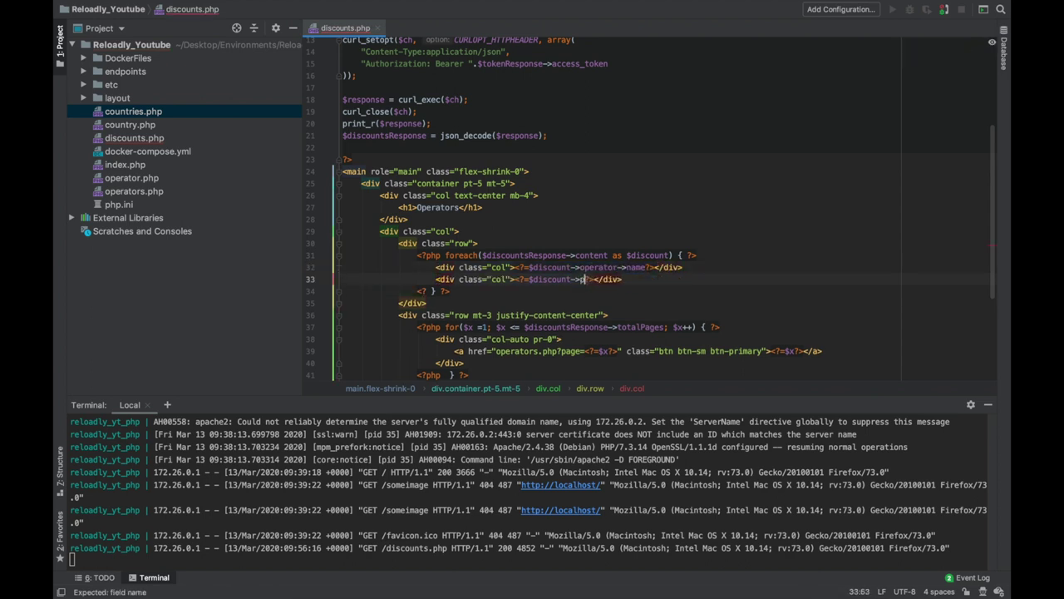
type("ercentage")
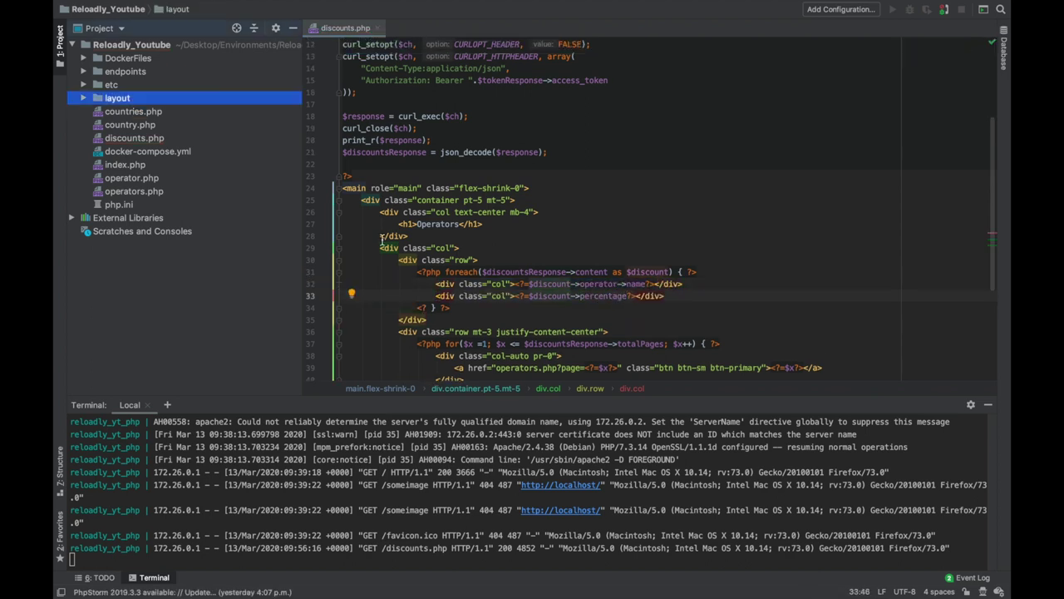
left_click(381, 236)
Open header.php from the layout folder and duplicate the Operators navigation item.
scroll(381, 241, "up", 1)
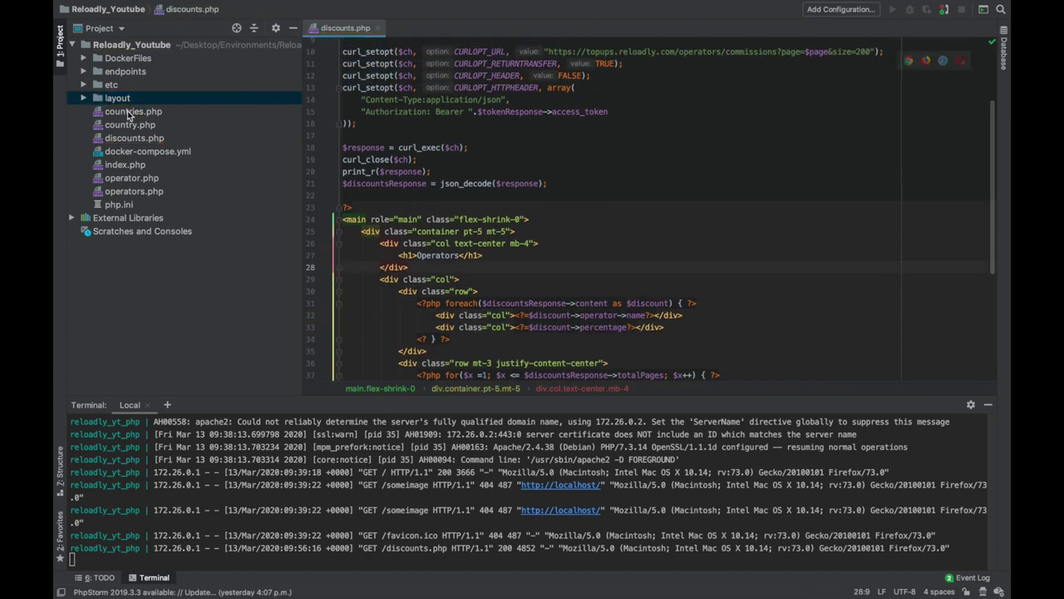
left_click(83, 98)
double_click(140, 138)
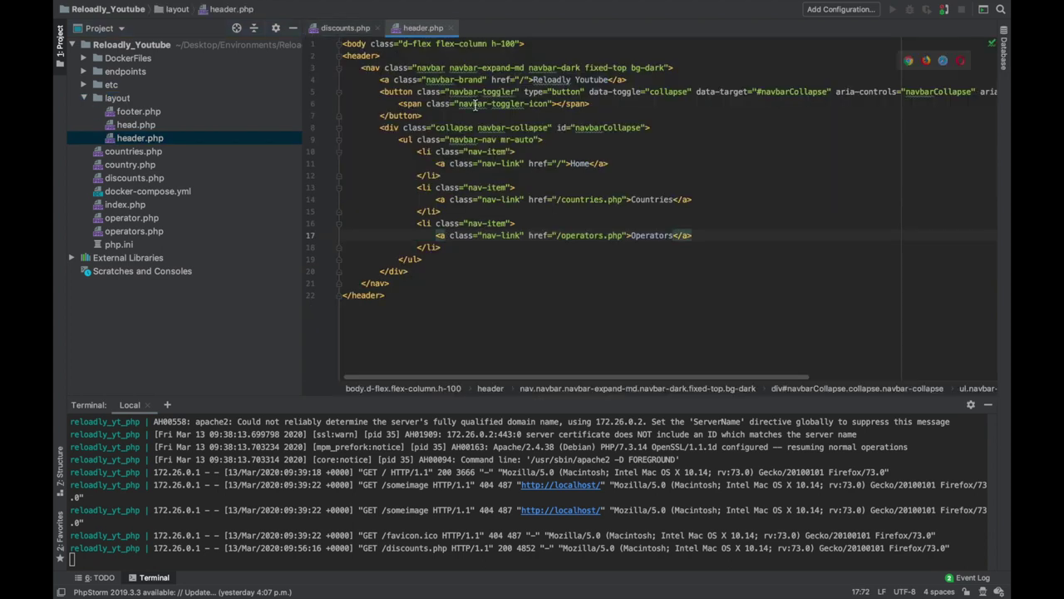
left_click_drag(441, 247, 441, 212)
key("super+d")
Label the duplicated navigation item Discounts and point its link to /discounts.php.
double_click(647, 271)
type("Di")
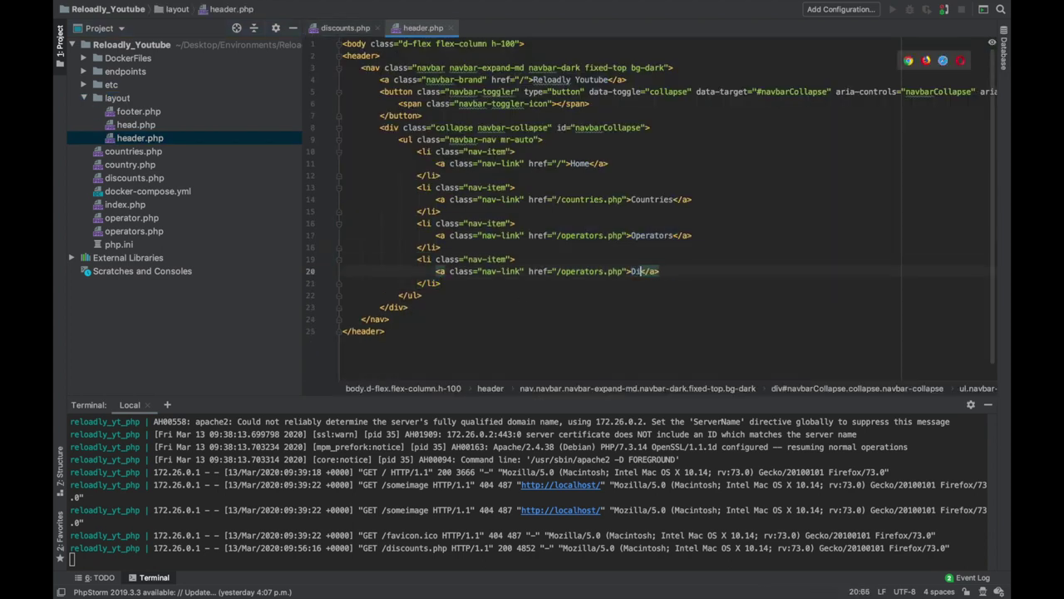
type("scounts")
double_click(588, 272)
type("discoun")
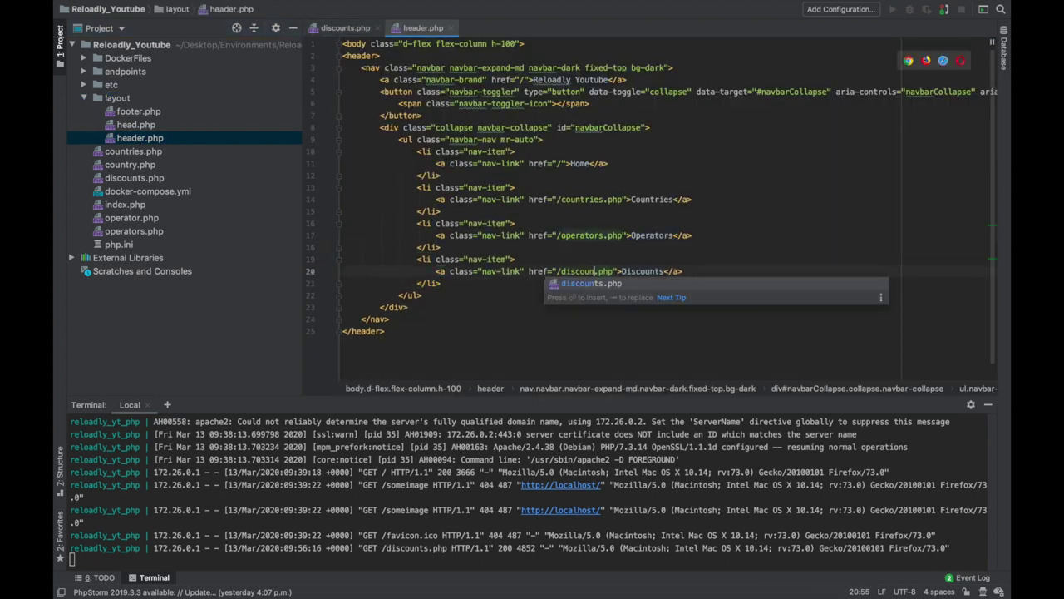
key("Tab")
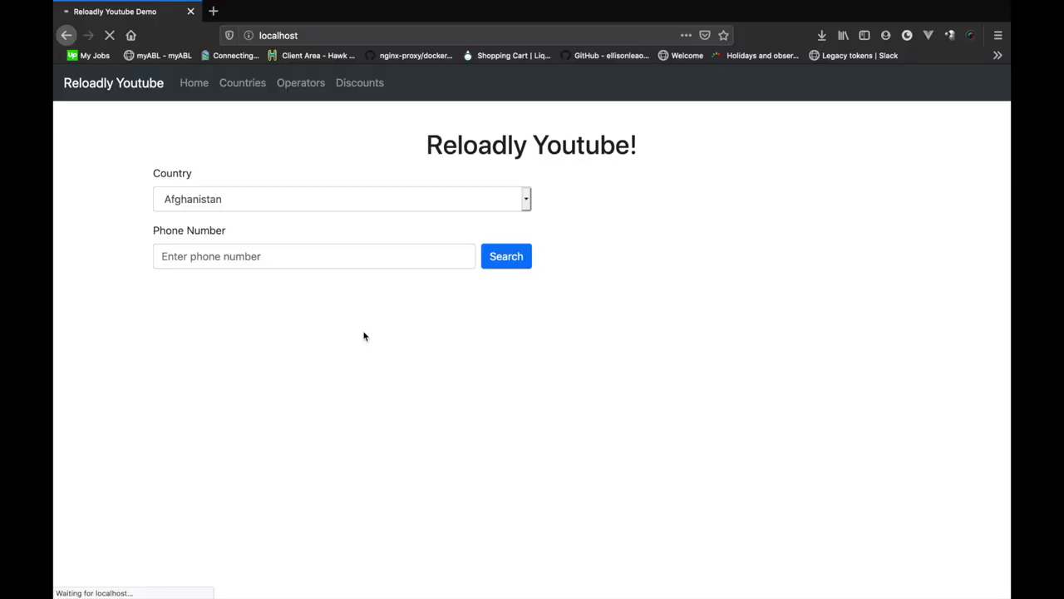
Change the class of both the operator name and percentage divs in discounts.php to col-3.
key("super+Tab")
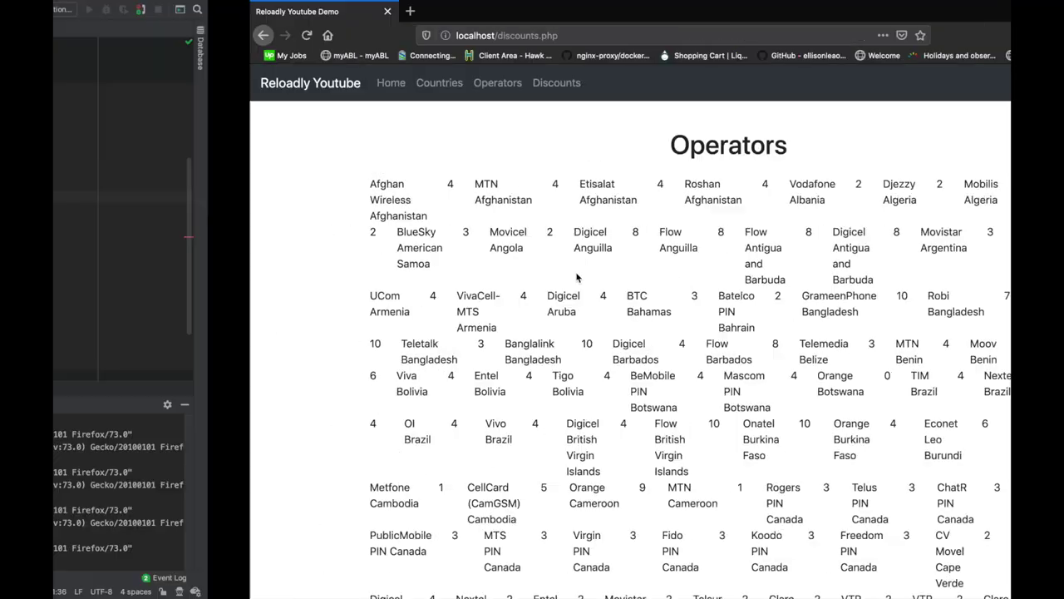
type("-3")
left_click(505, 209)
type("-3")
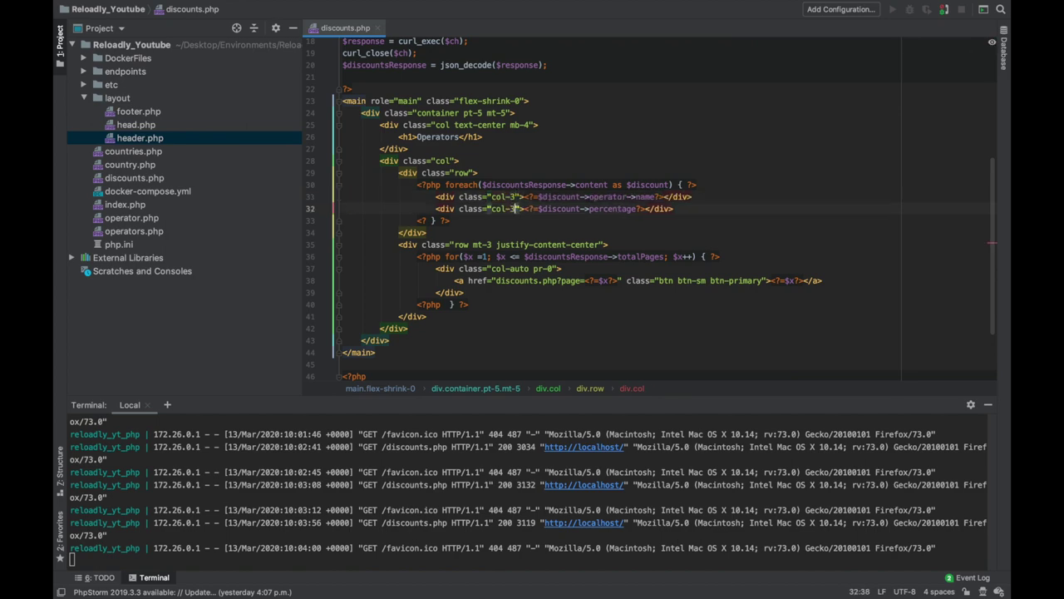
Change the discounts.php heading to Discounts with a % sign after each percentage, and reload the page in Firefox.
scroll(513, 208, "up", 3)
double_click(439, 176)
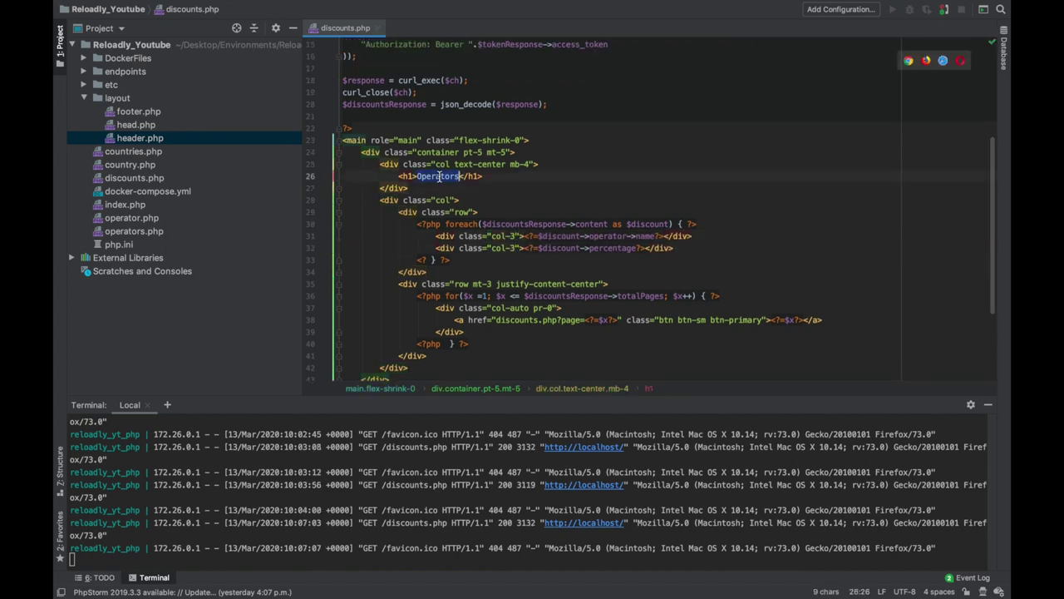
key("super+Tab")
key("super+r")
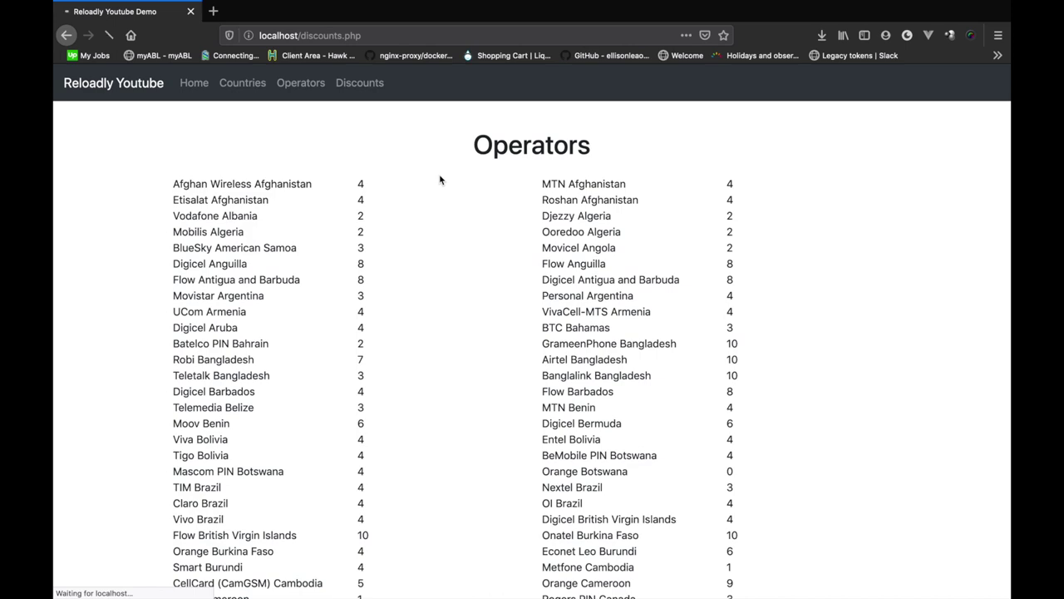
Review the operator discount percentages on the Discounts page and open page 2 of the list.
scroll(507, 326, "down", 20)
scroll(506, 380, "up", 20)
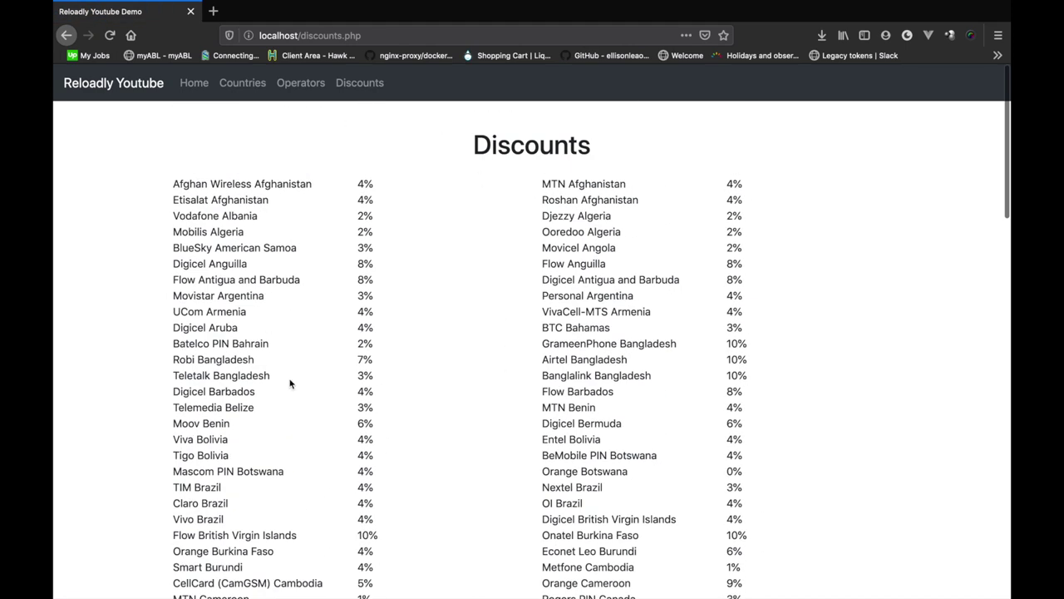
left_click_drag(347, 192, 373, 221)
scroll(373, 222, "down", 15)
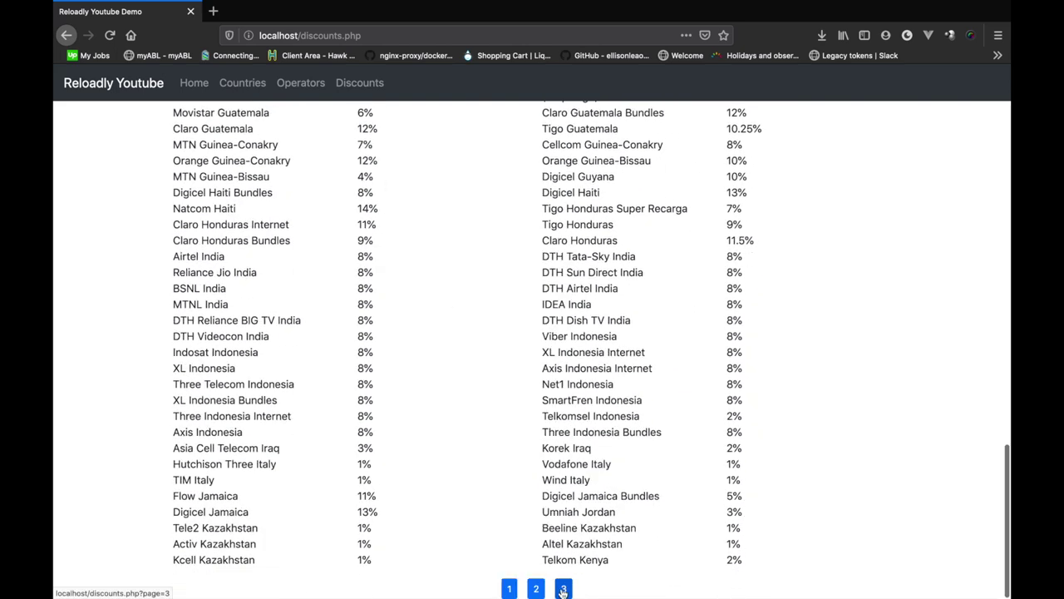
left_click(536, 588)
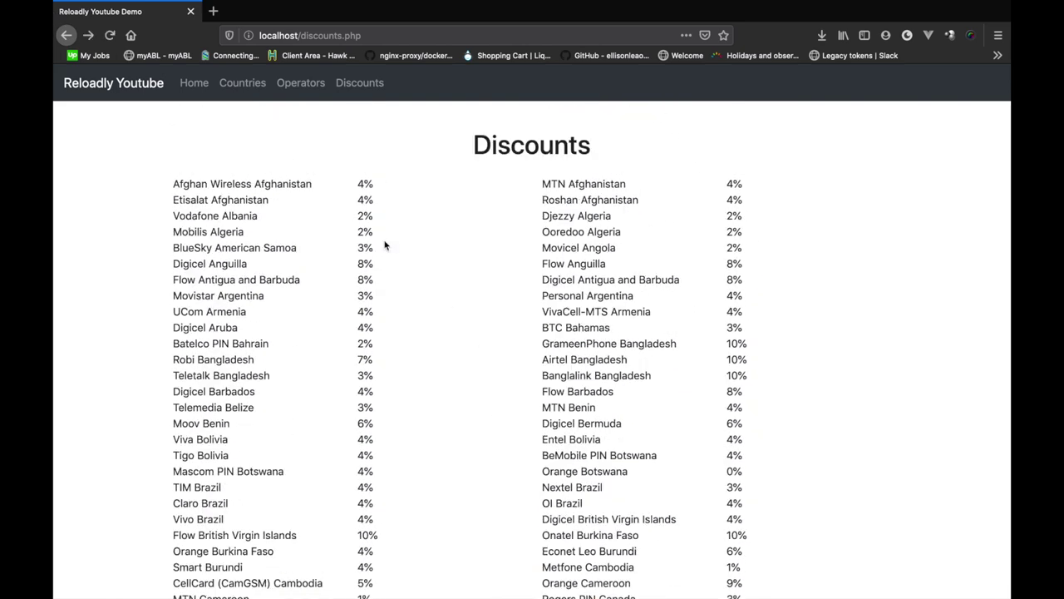
Open the Airtel Sri Lanka operator from the Operators list and examine its detail fields.
left_click(302, 86)
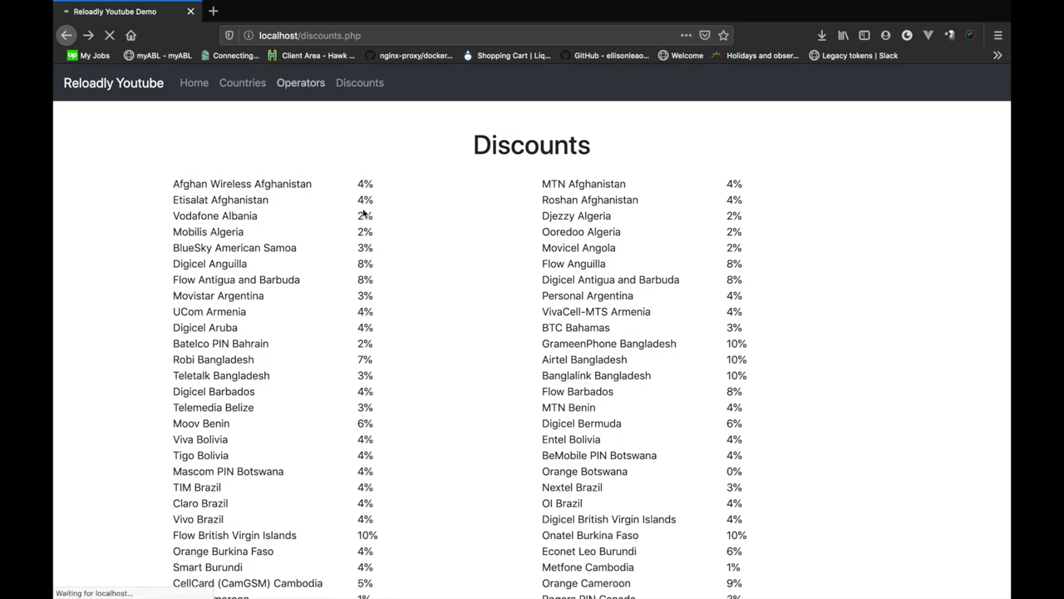
left_click(266, 280)
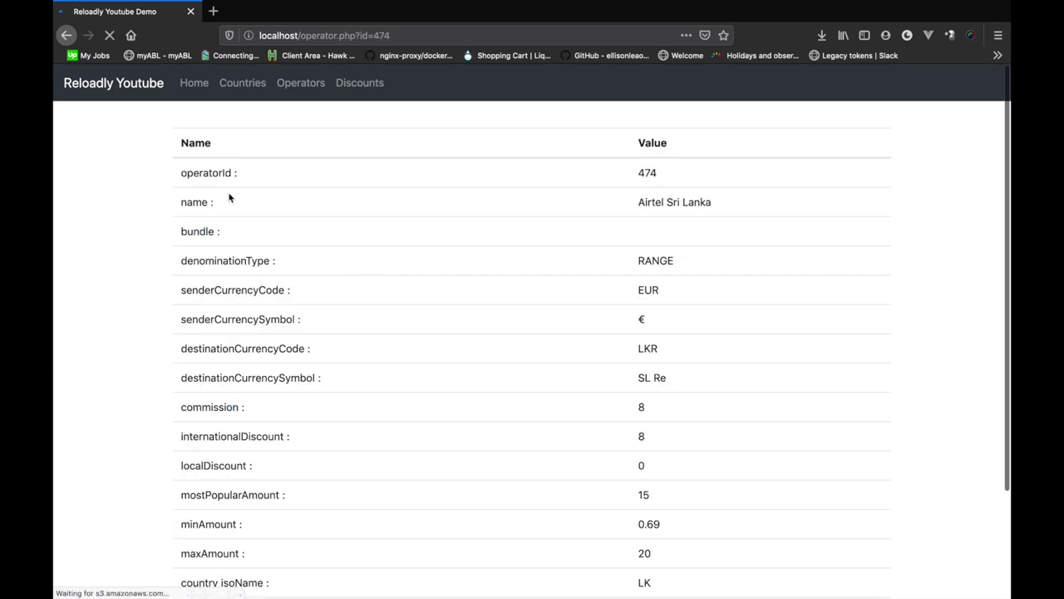
scroll(423, 365, "down", 5)
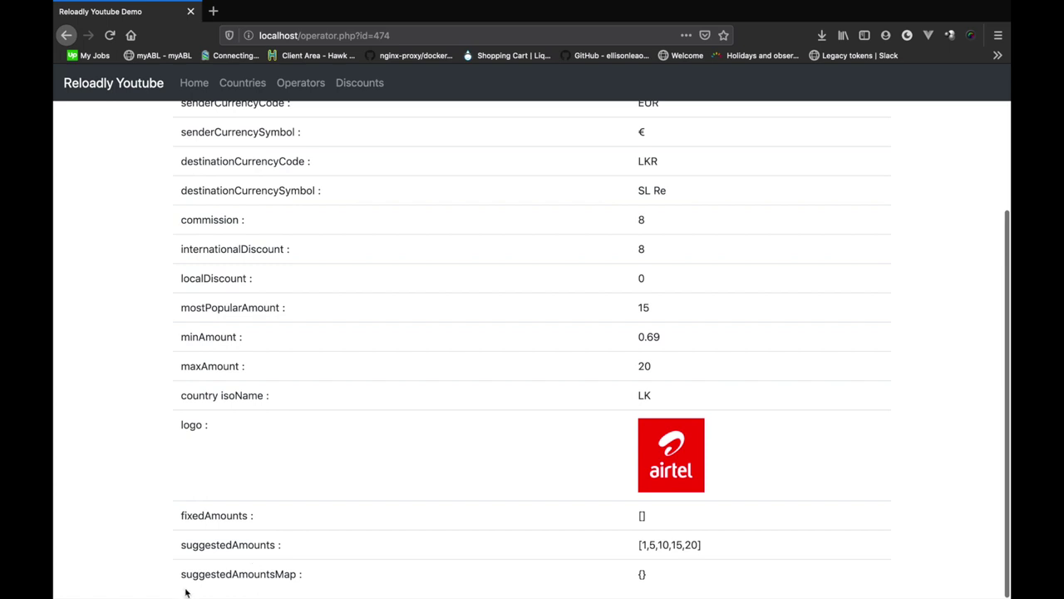
scroll(452, 399, "up", 5)
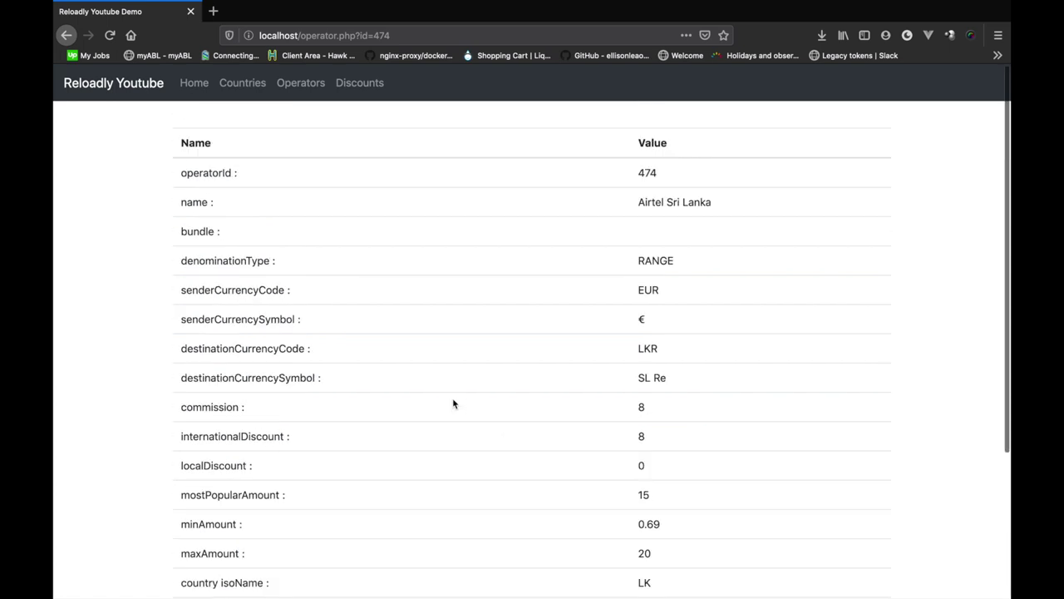
scroll(452, 399, "down", 5)
scroll(453, 404, "up", 5)
Return to PhpStorm, close discounts.php, and open operator.php.
key("ctrl+Left")
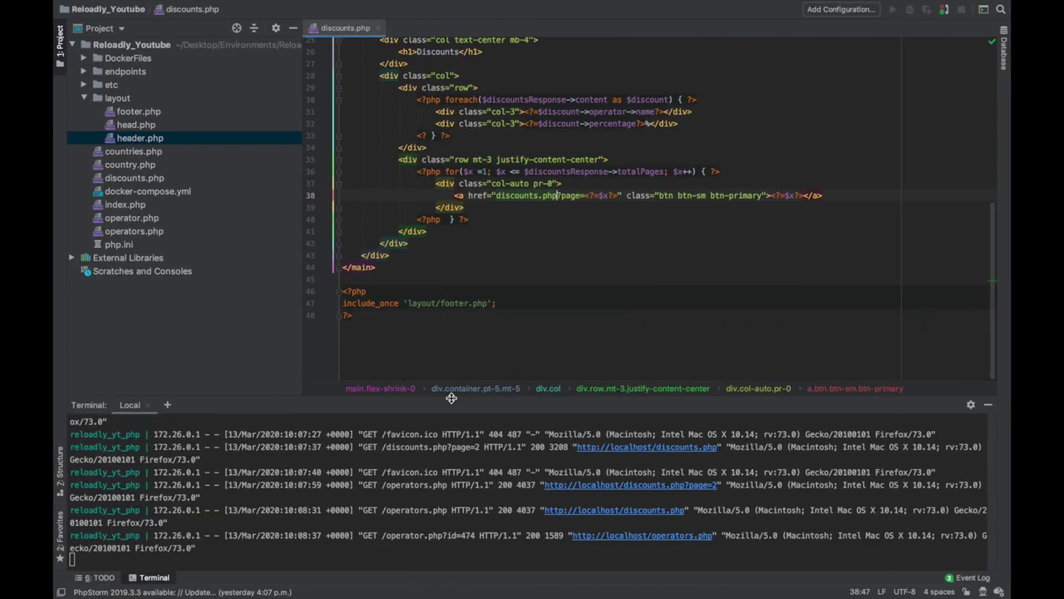
left_click(378, 29)
double_click(132, 218)
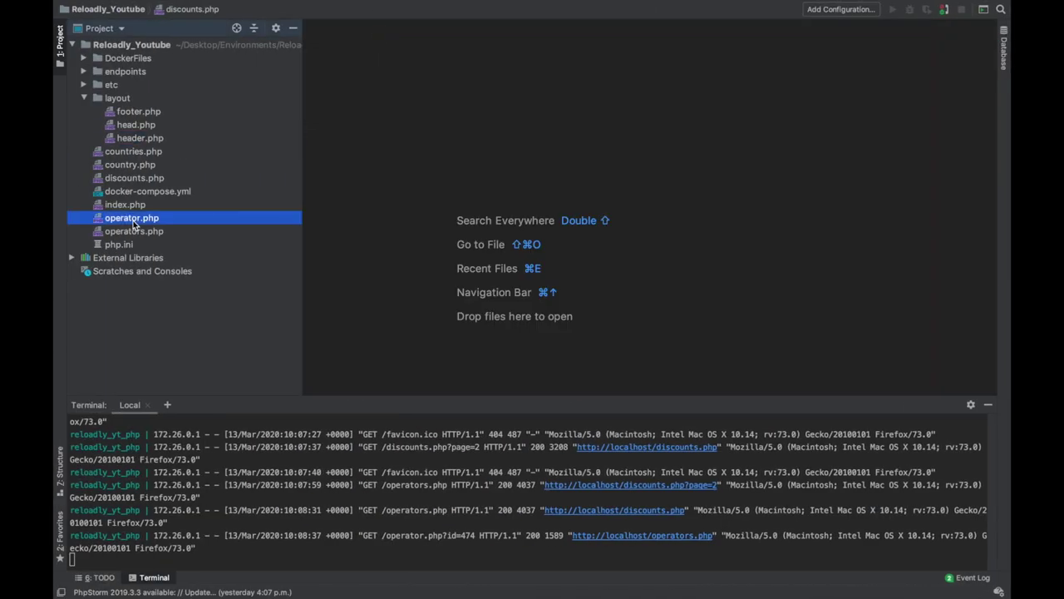
Duplicate the operator request code, from curl_init to json_decode, below the original in operator.php, and delete the copy's $id line.
left_click_drag(510, 282, 348, 103)
key("ctrl+c")
left_click(511, 282)
key("Return")
key("Return")
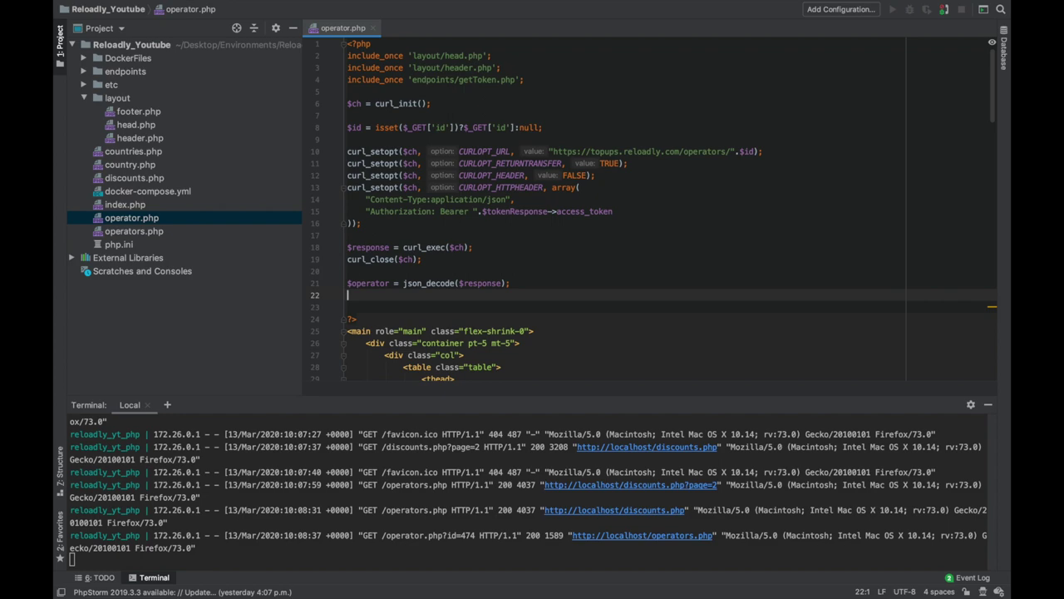
key("ctrl+v")
scroll(409, 200, "up", 1)
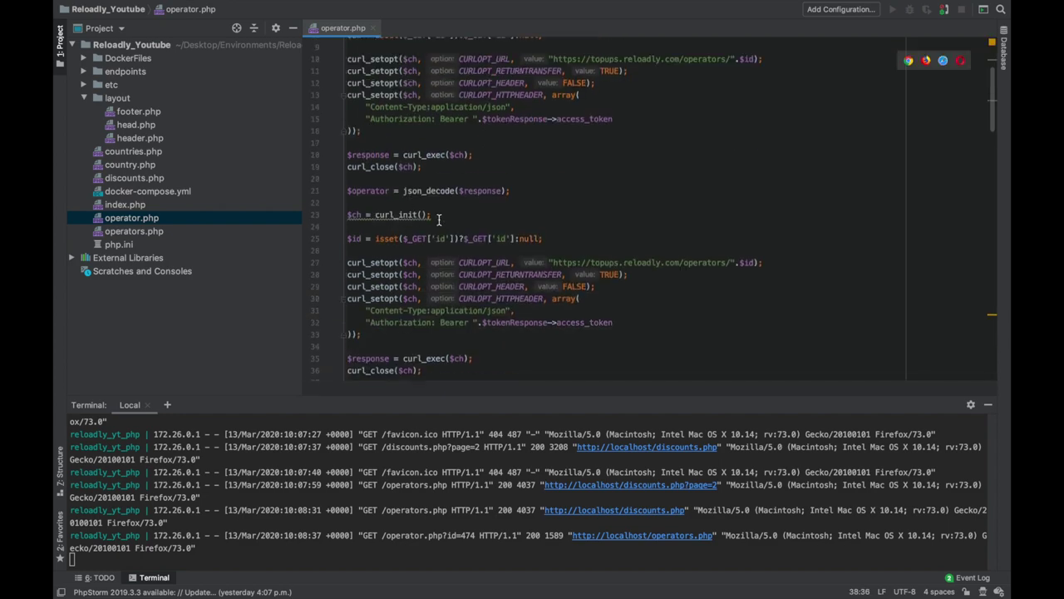
triple_click(489, 239)
key("BackSpace")
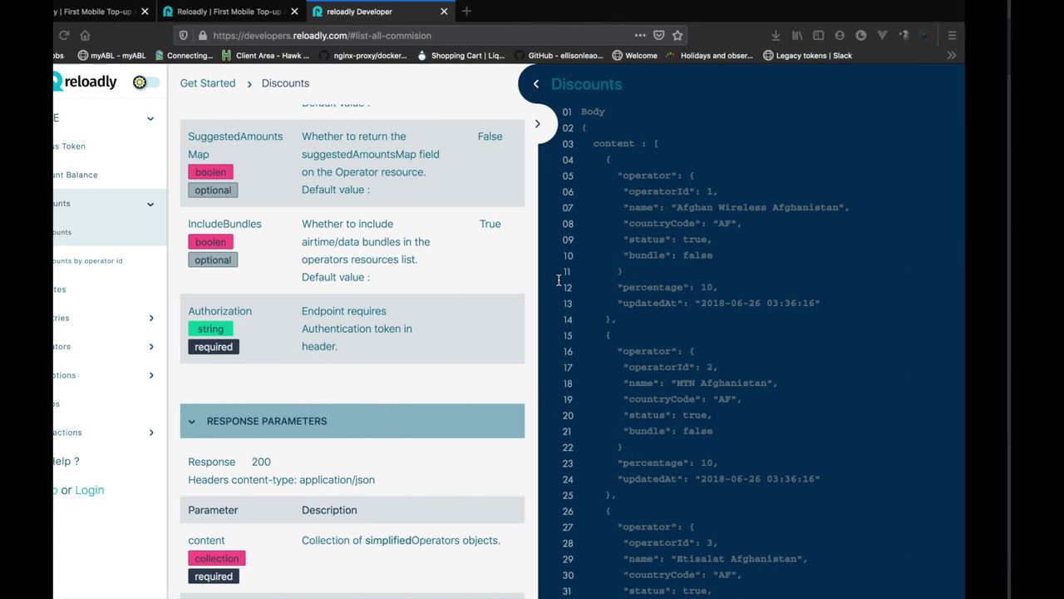
left_click(125, 261)
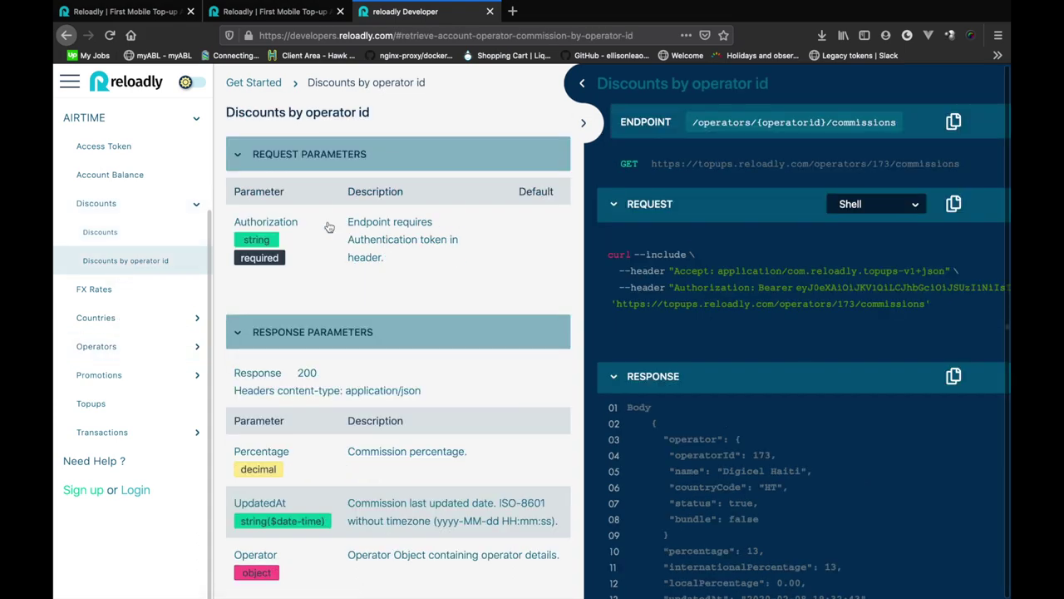
left_click_drag(812, 163, 972, 169)
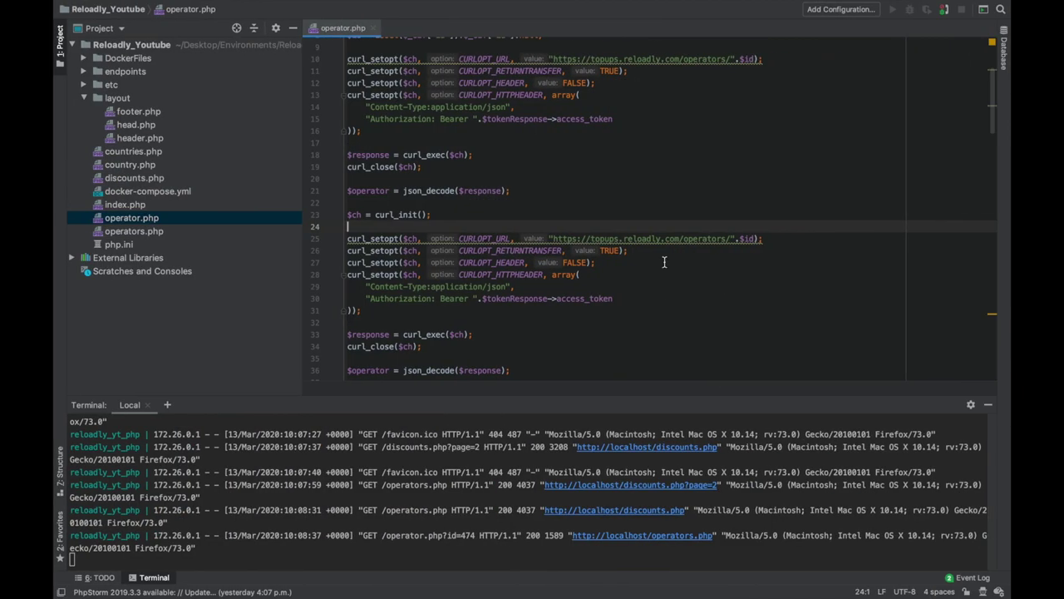
type("/operators/173/commissions")
double_click(814, 239)
key("BackSpace")
key("BackSpace")
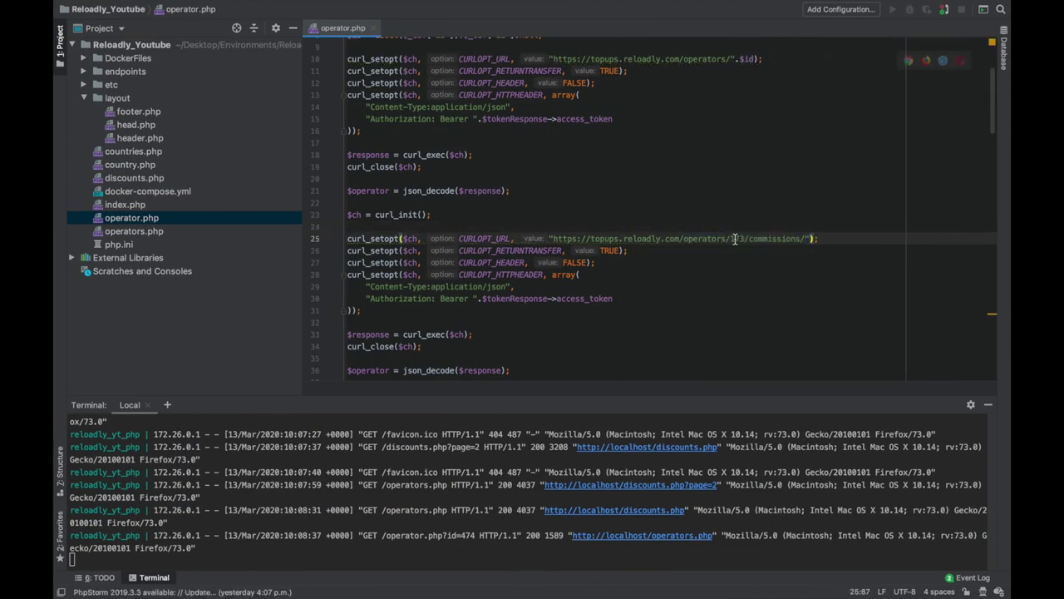
double_click(734, 239)
type("$id")
double_click(381, 316)
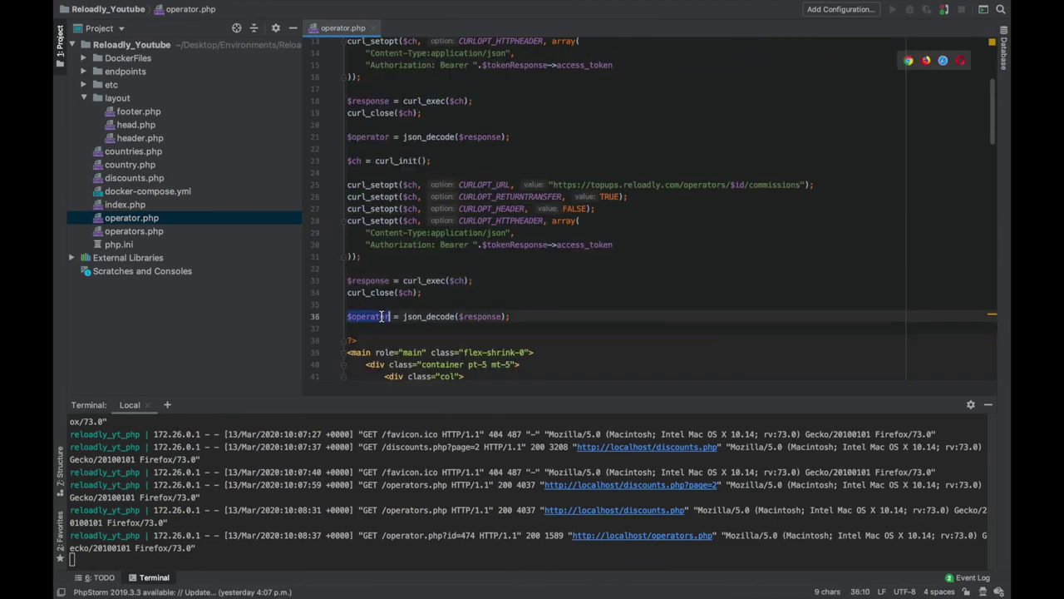
type("$disco")
Examine the percentage, internationalPercentage and localPercentage fields in the Discounts by operator id response documentation.
key("super+Tab")
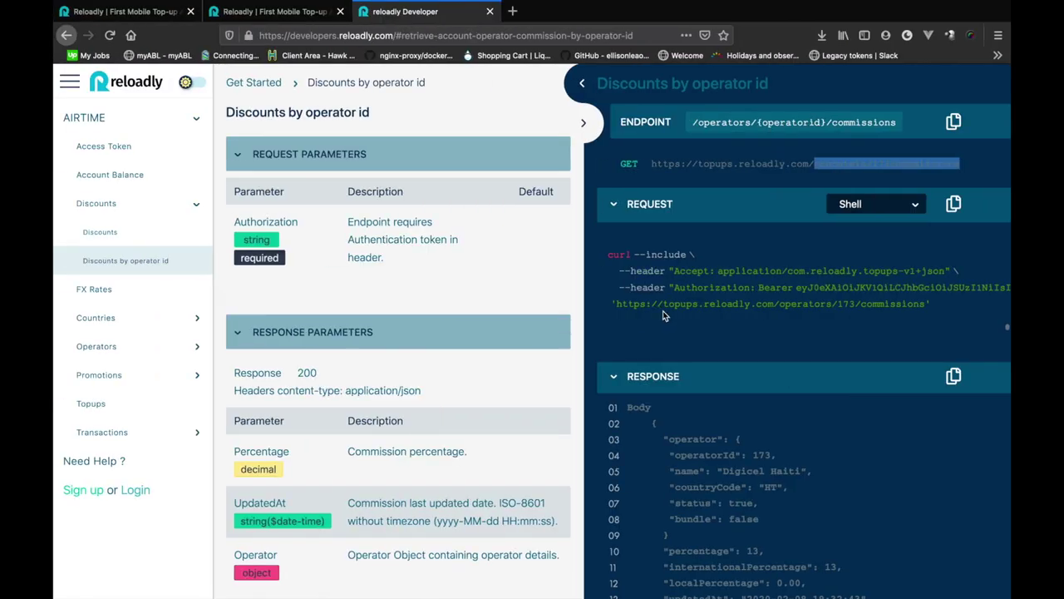
scroll(664, 316, "down", 3)
scroll(673, 404, "up", 1)
scroll(674, 406, "down", 2)
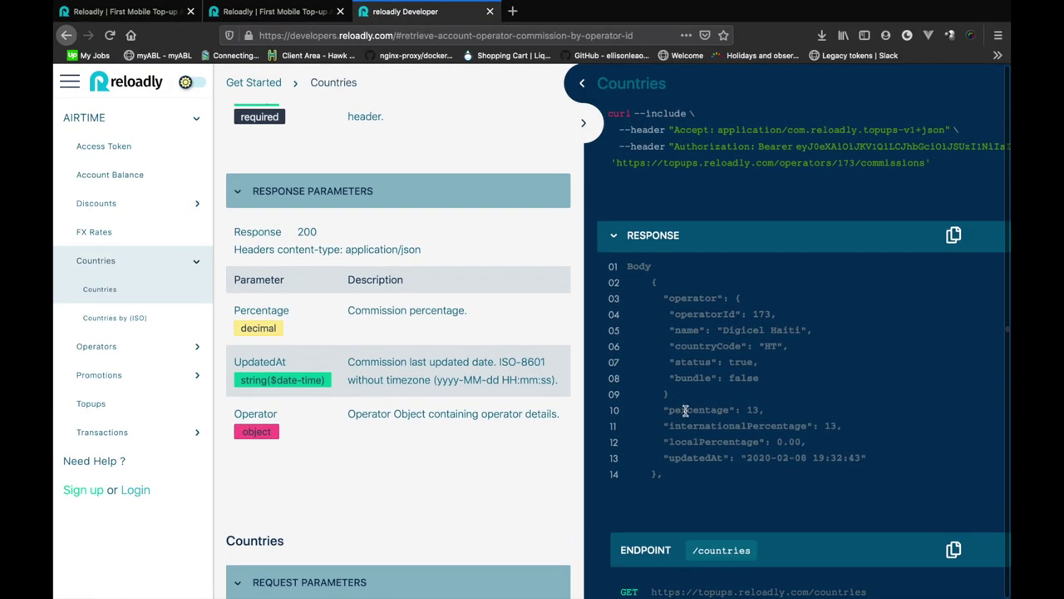
double_click(685, 410)
double_click(707, 426)
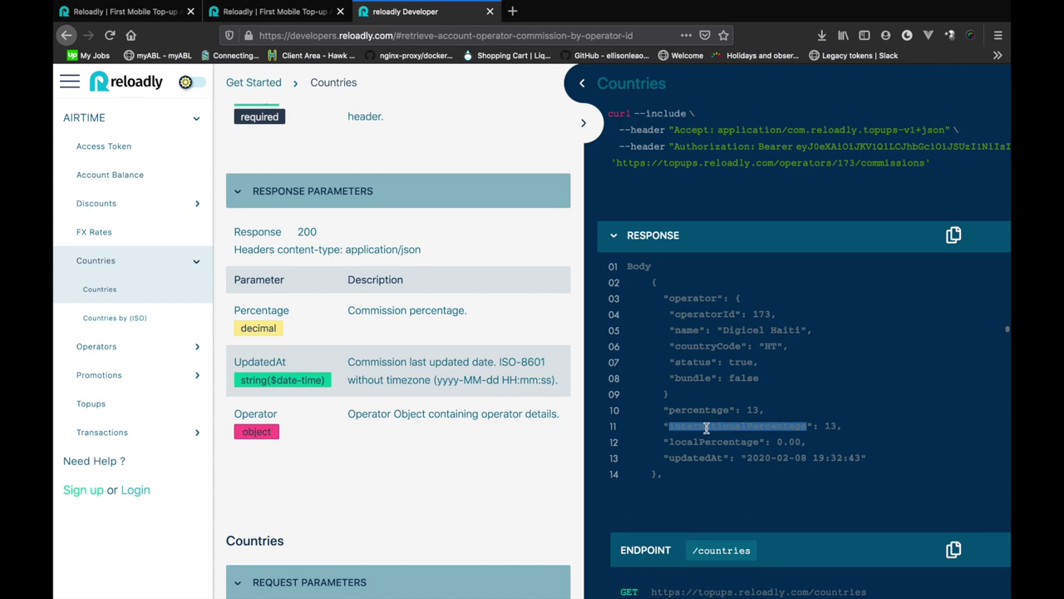
double_click(710, 442)
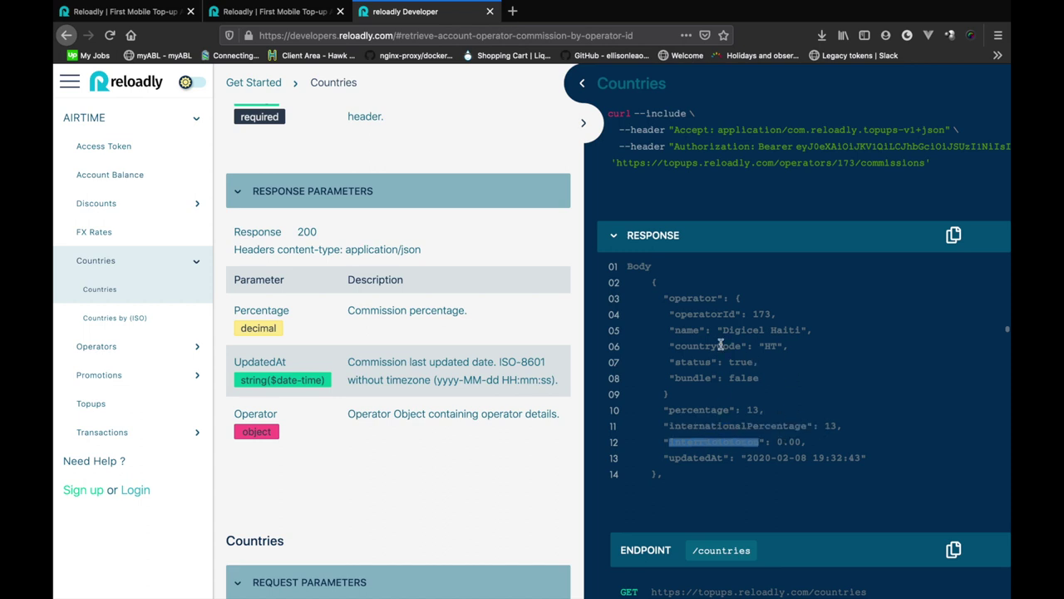
Add Discount Percentage, International Discount Percentage and Local Discount Percentage rows below suggestedAmountsMap in operator.php, filled from $discount's percentage, internationalPercentage and localPercentage.
key("ctrl+Right")
scroll(536, 304, "down", 6)
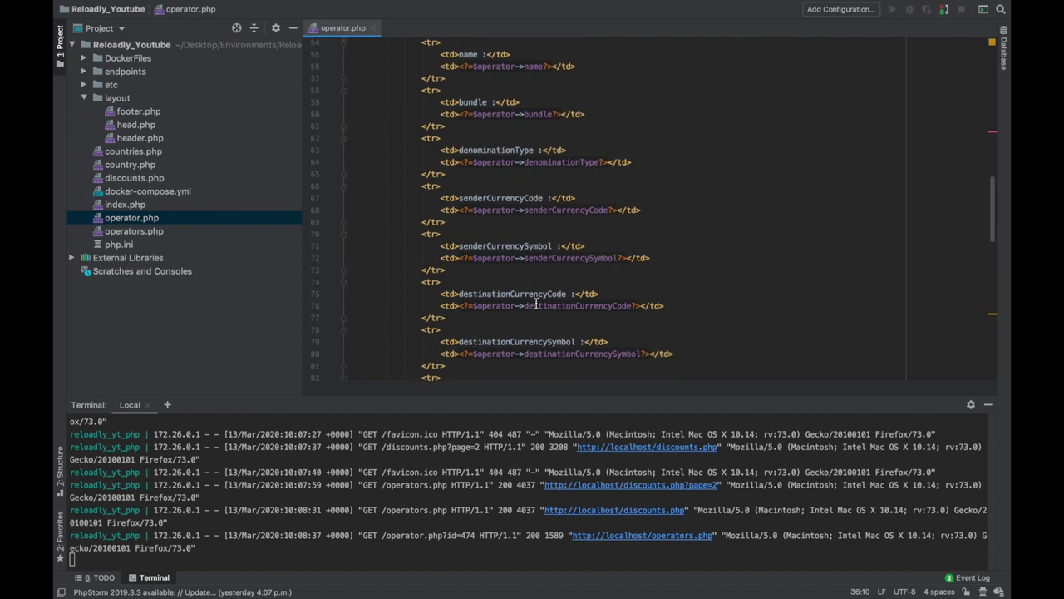
scroll(536, 304, "down", 10)
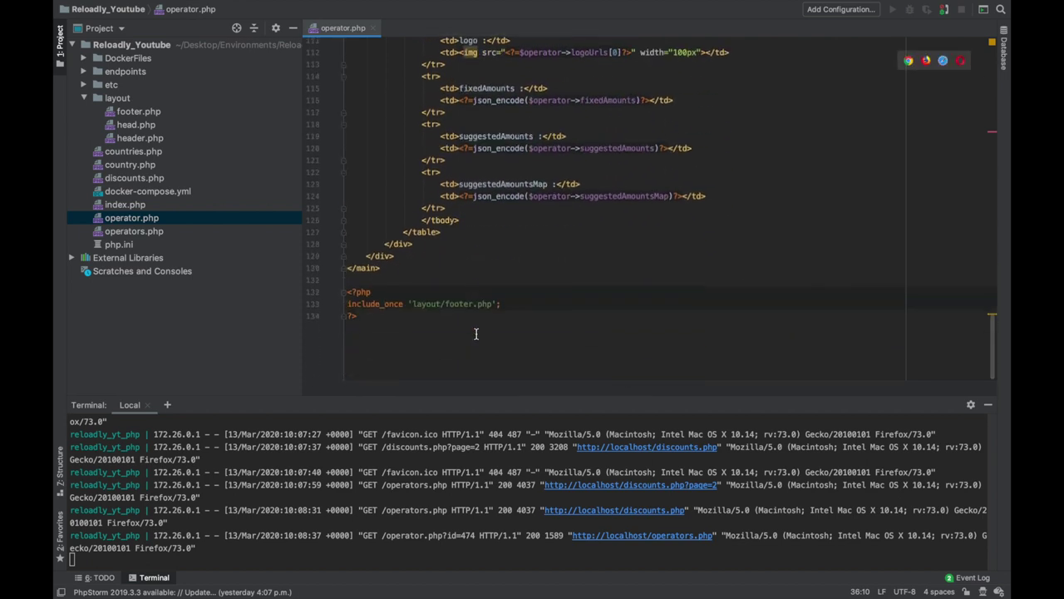
left_click_drag(421, 173, 446, 209)
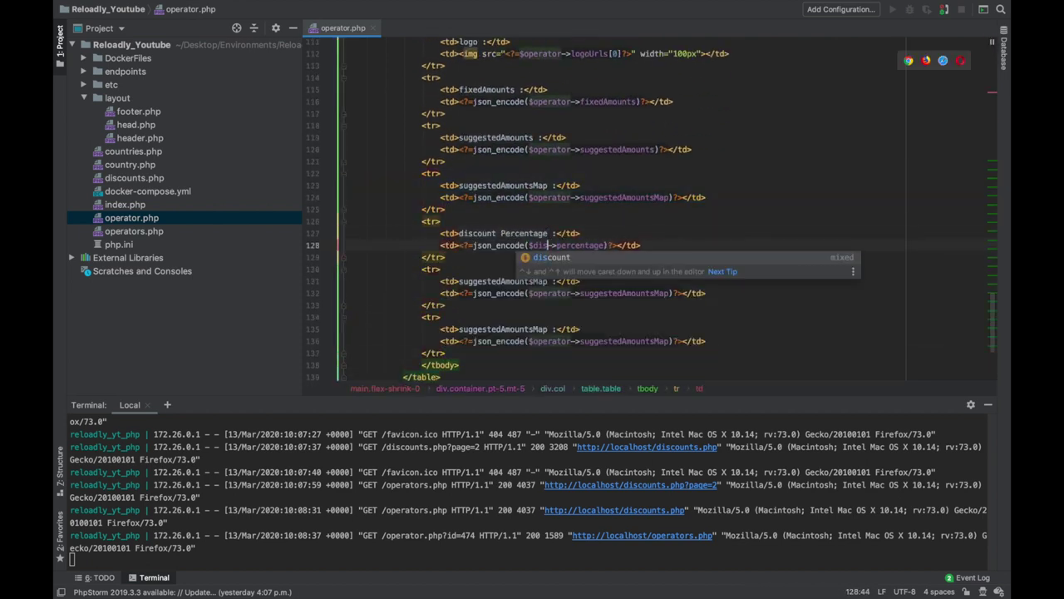
type("International Disco")
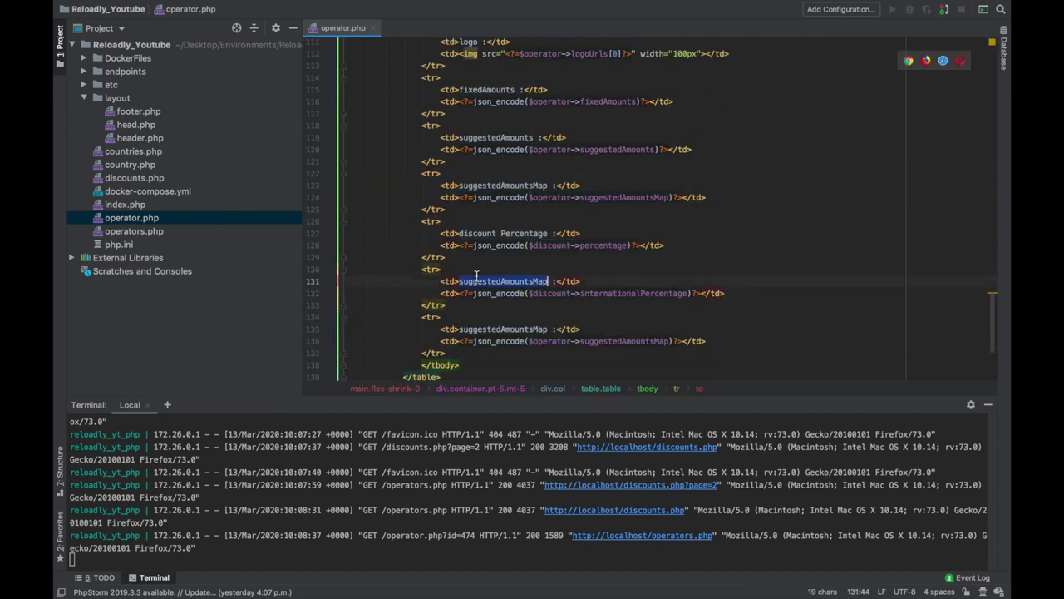
type("unt Percentage")
left_click(464, 233)
key("BackSpace")
type("D")
double_click(502, 328)
type("Local Discount Percentage")
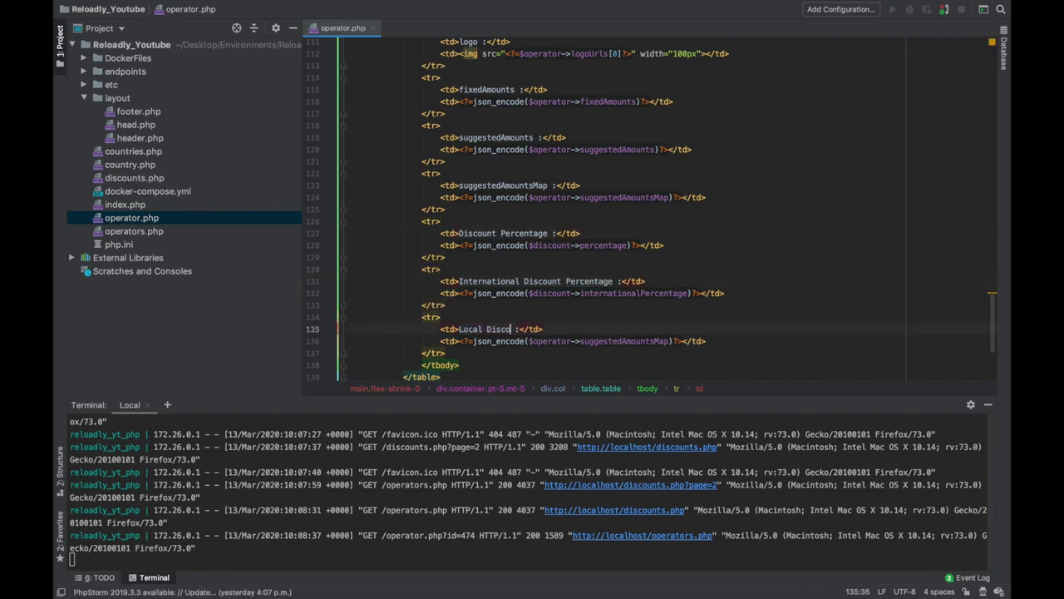
double_click(557, 296)
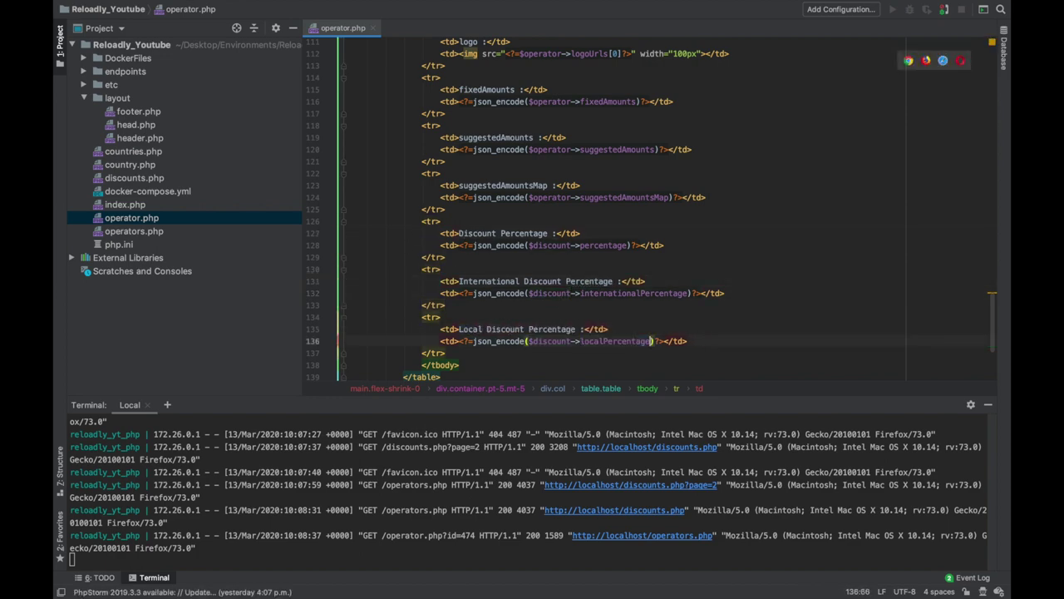
Reload the Airtel Sri Lanka operator page in Firefox and check the three discount rows at its end.
key("ctrl+Right")
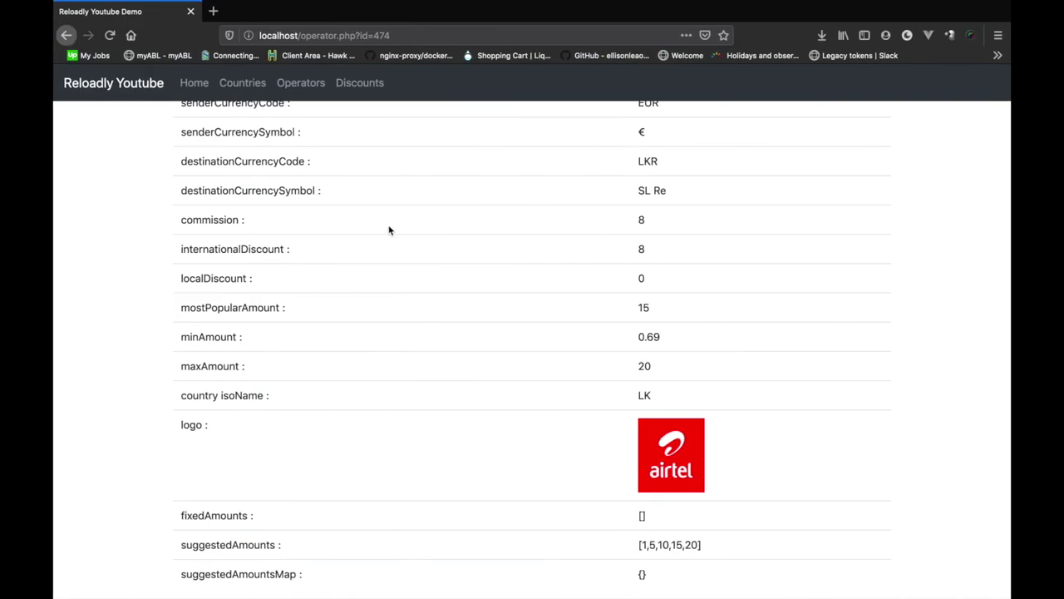
key("super+r")
scroll(461, 465, "down", 3)
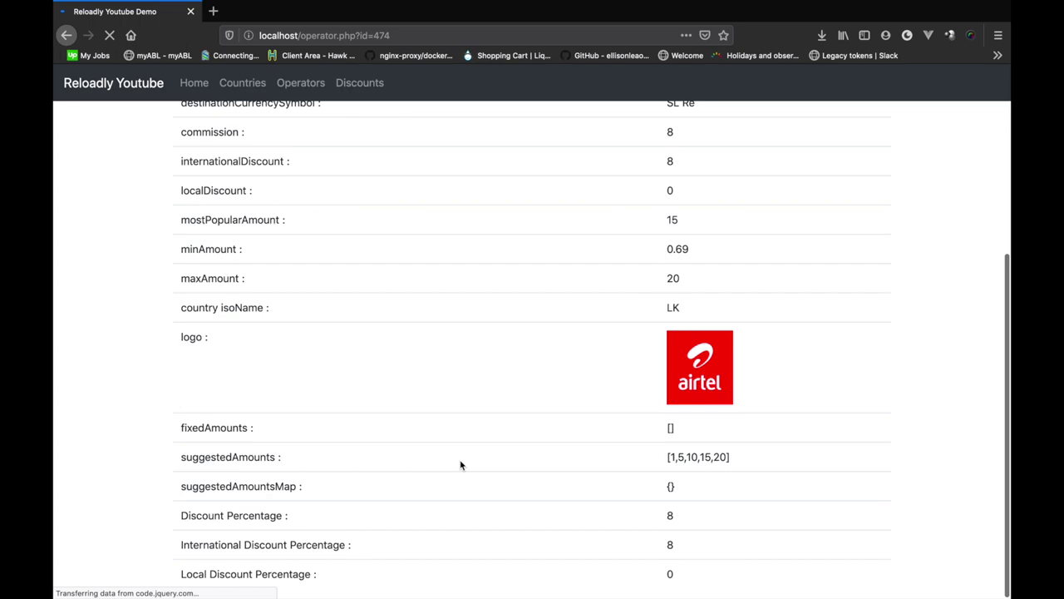
Append a % sign to the three discount values in PhpStorm's operator.php, and reload the operator page in Firefox.
key("super+Tab")
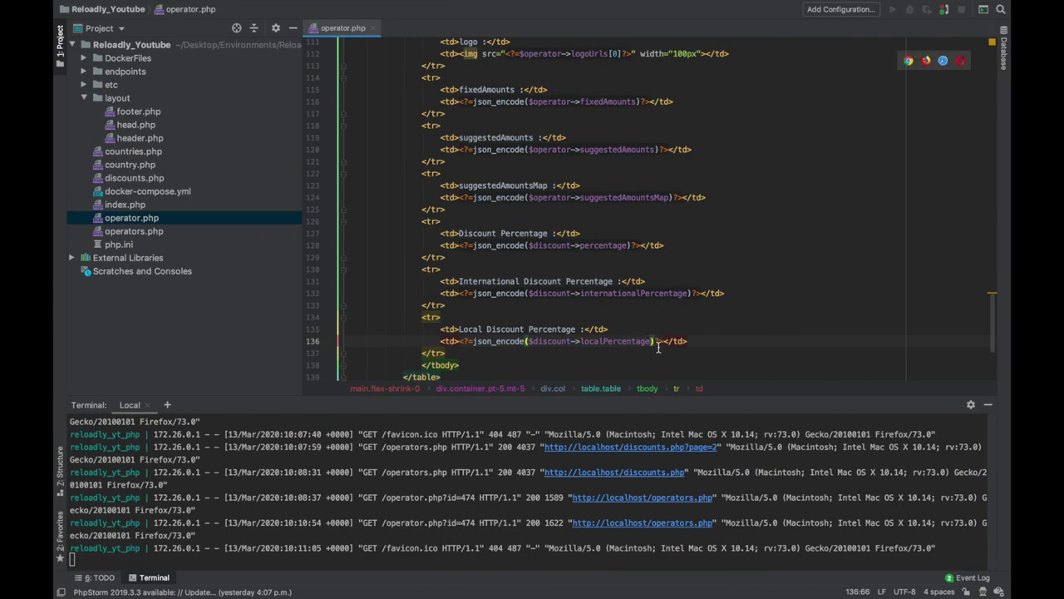
left_click(654, 341)
key("Right")
key("Right")
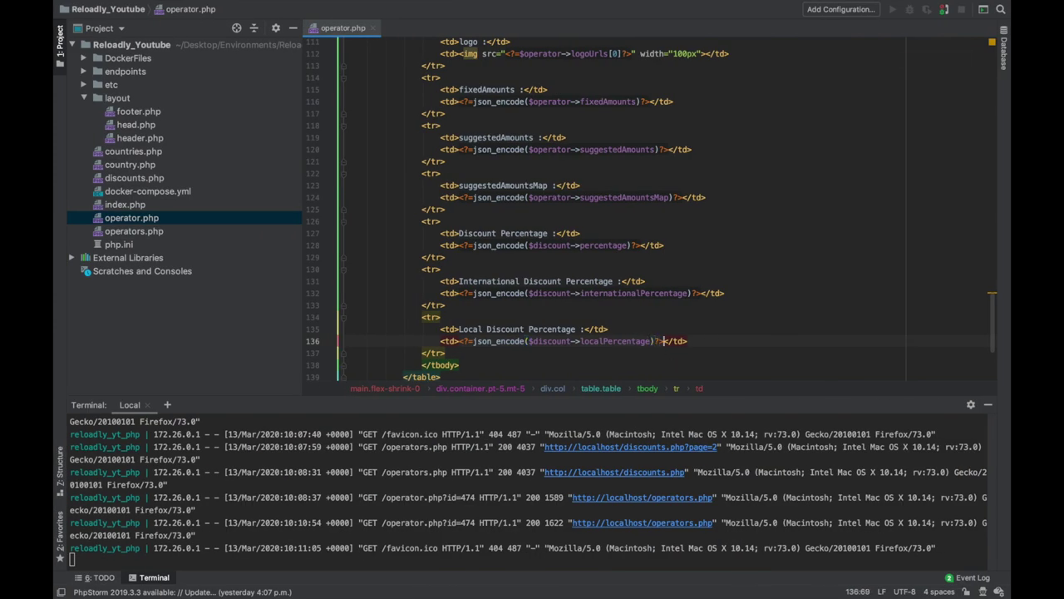
left_click(701, 293)
key("super+Tab")
key("super+r")
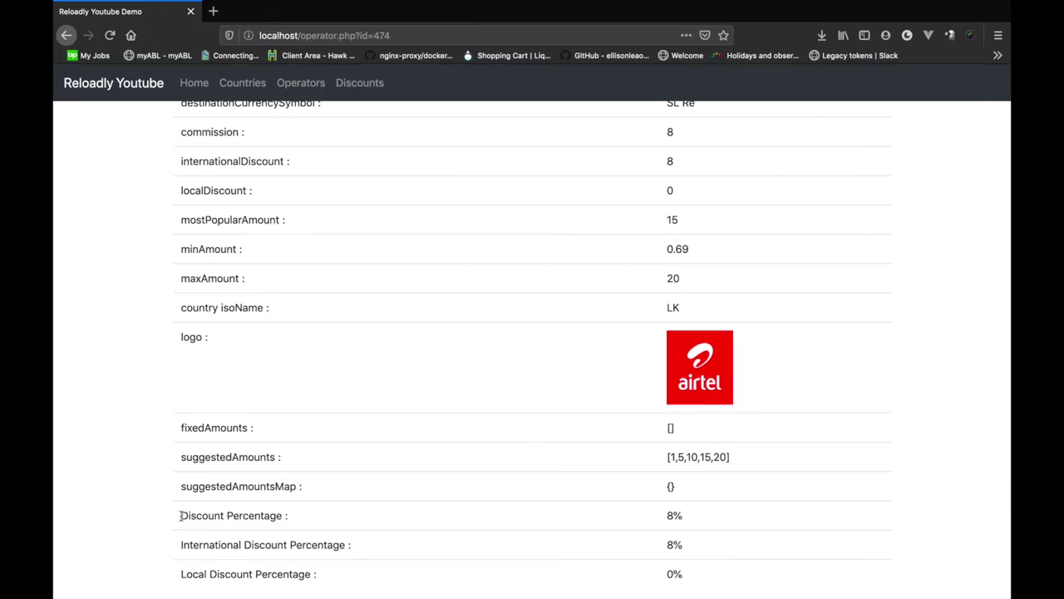
Review the general, international and local discount percentages on the Airtel Sri Lanka operator page.
left_click_drag(180, 515, 361, 534)
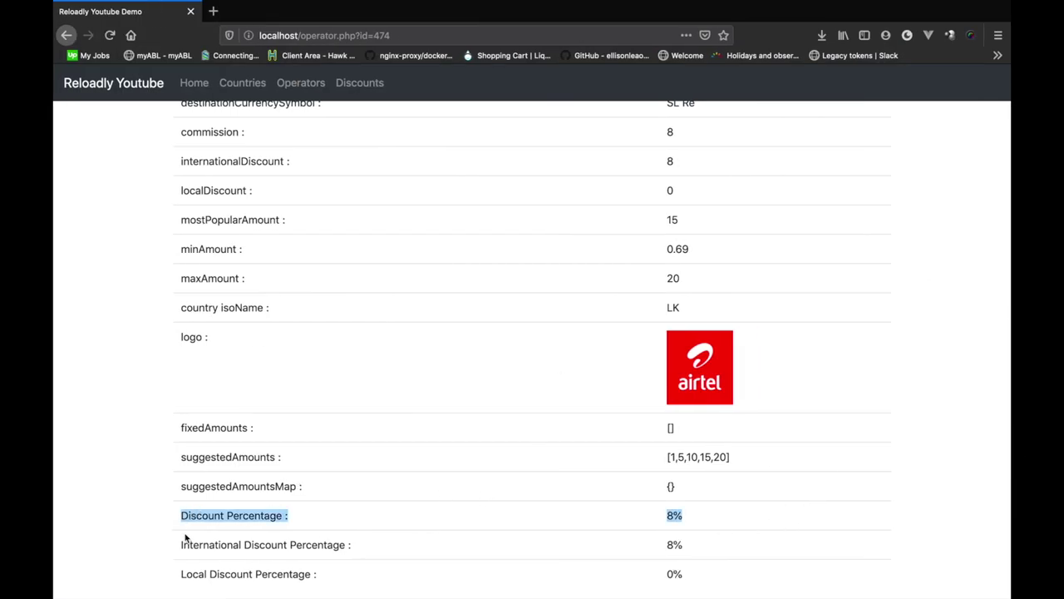
left_click(574, 551)
left_click_drag(730, 553, 607, 553)
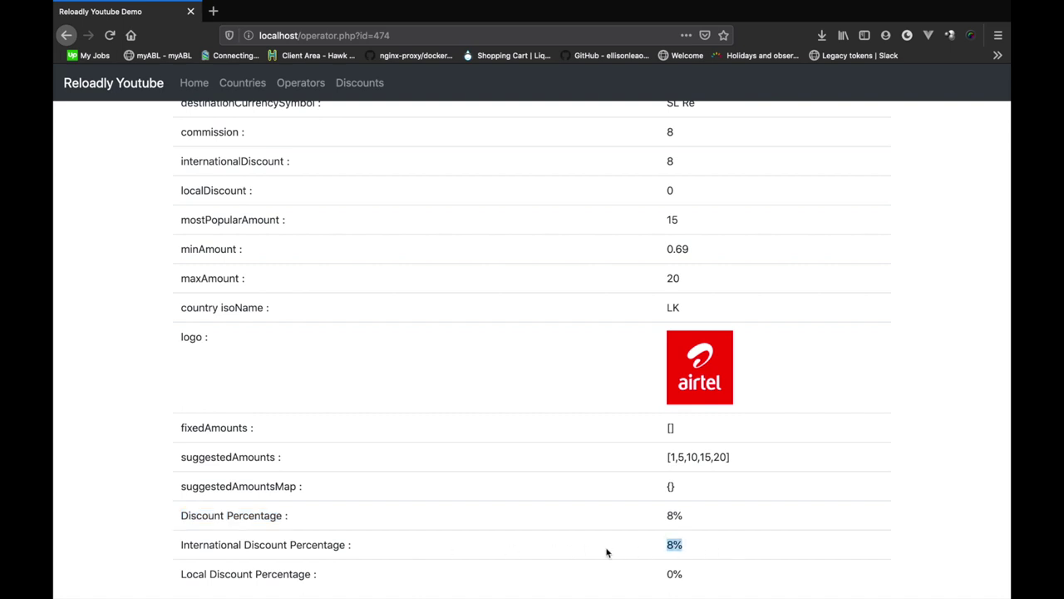
left_click_drag(650, 582, 729, 585)
scroll(539, 491, "up", 5)
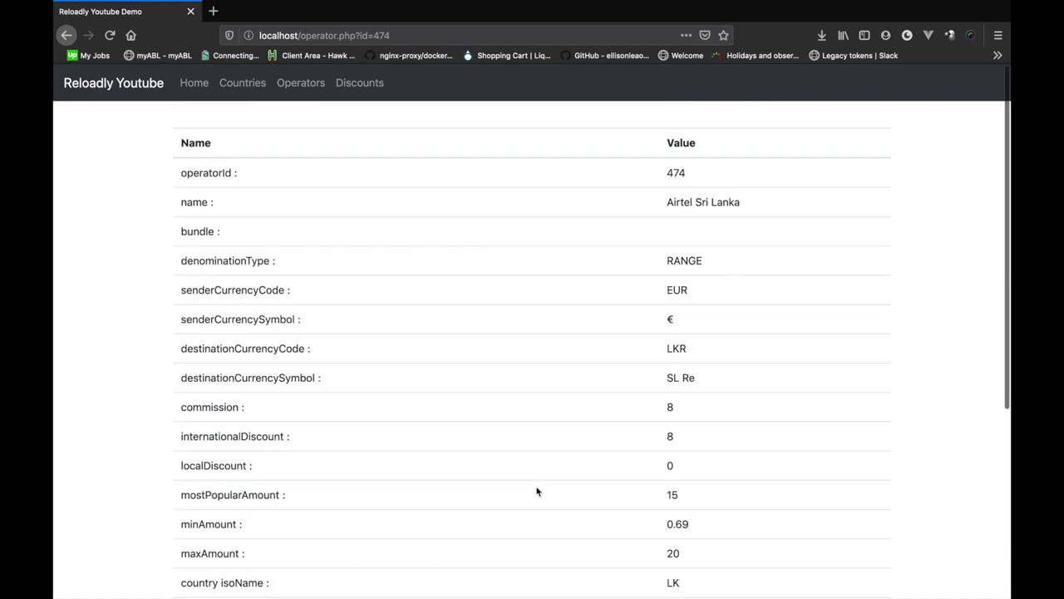